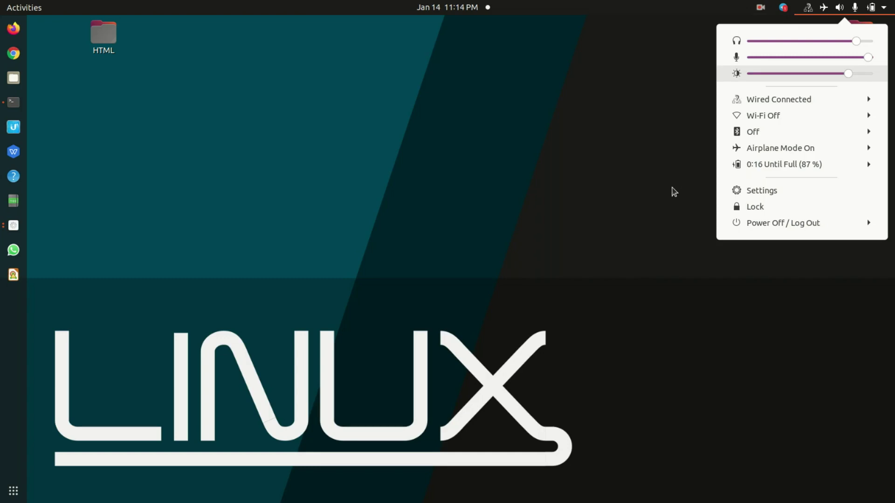
# Connect the wired link with the SETTING MODEM ZTE profile, confirm 192.168.1.10, then start Chrome
pyautogui.click(771, 101)
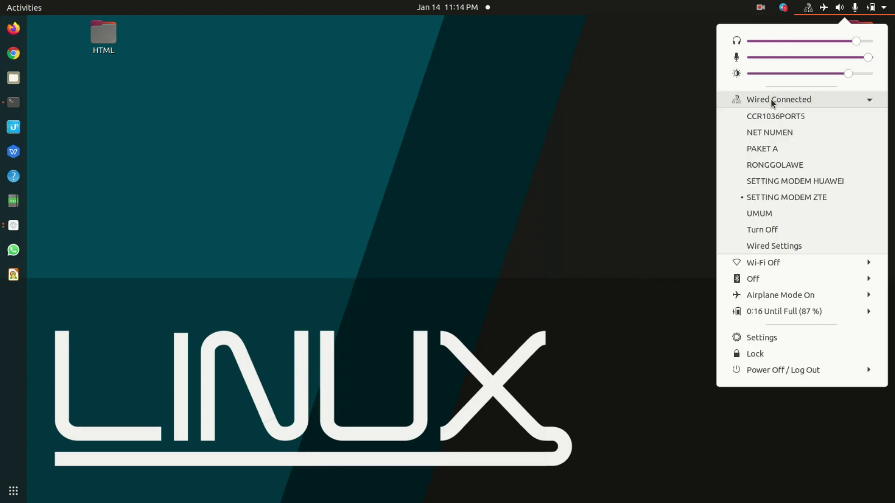
pyautogui.click(768, 199)
pyautogui.click(816, 9)
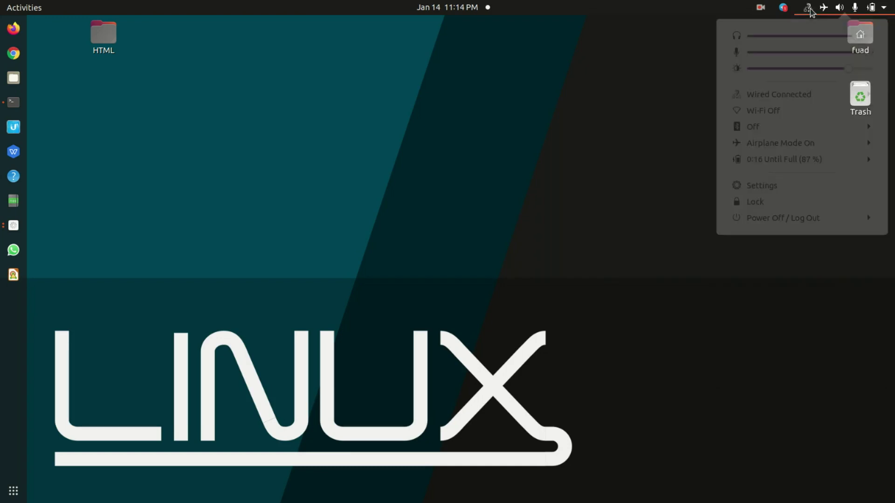
pyautogui.click(816, 104)
pyautogui.click(775, 246)
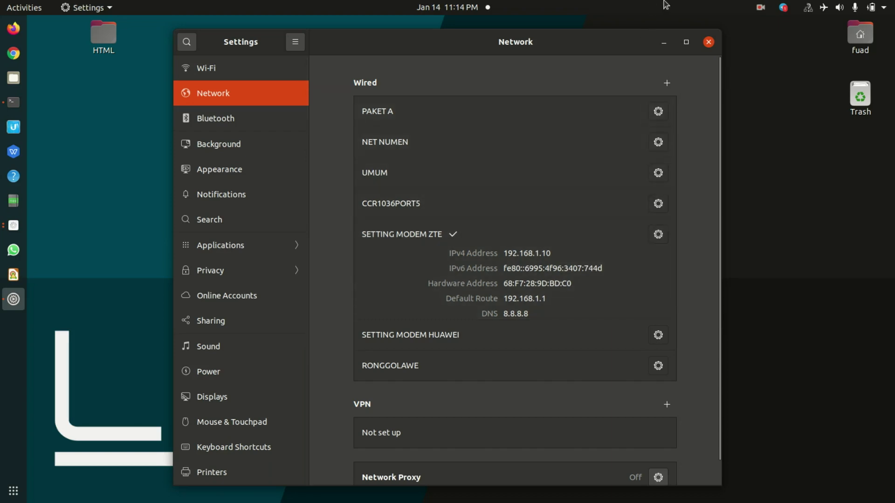
pyautogui.click(664, 42)
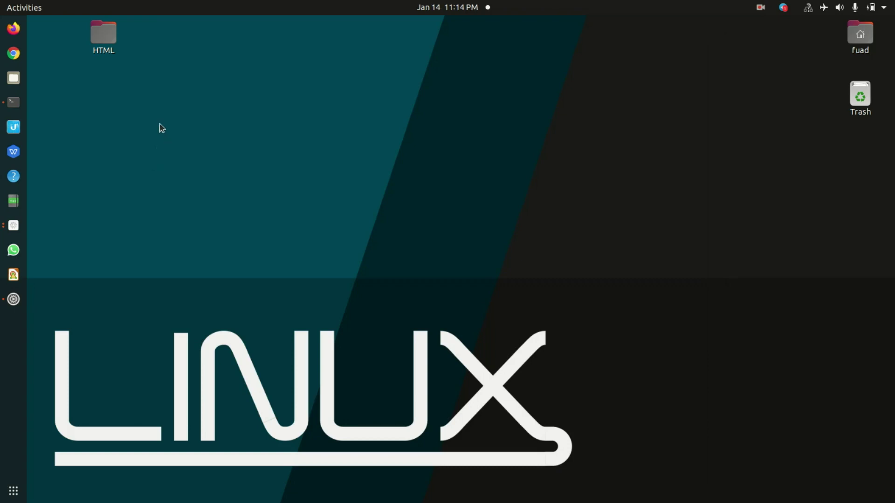
pyautogui.click(13, 52)
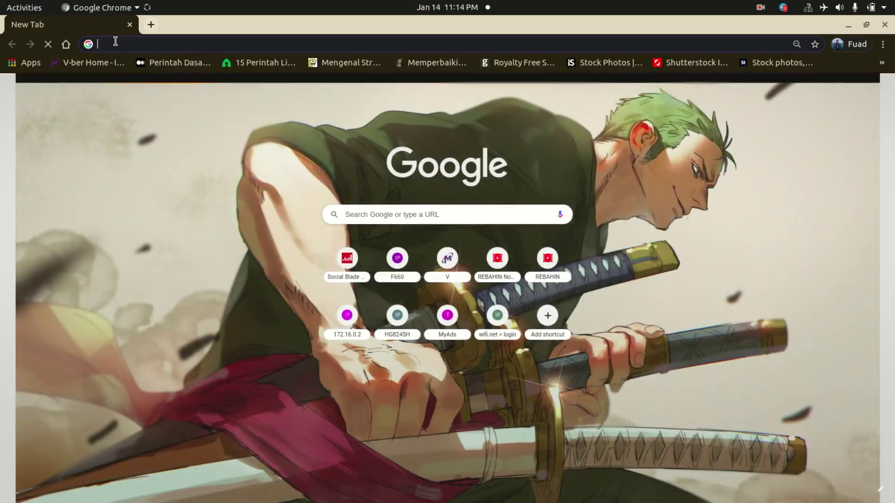
# Load the router login page at 192.168.1.1 in Chrome
pyautogui.click(117, 43)
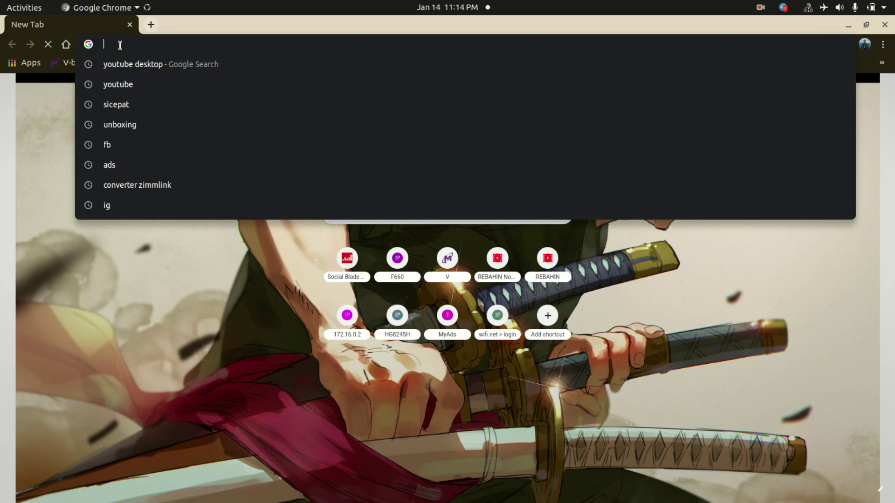
pyautogui.write('19')
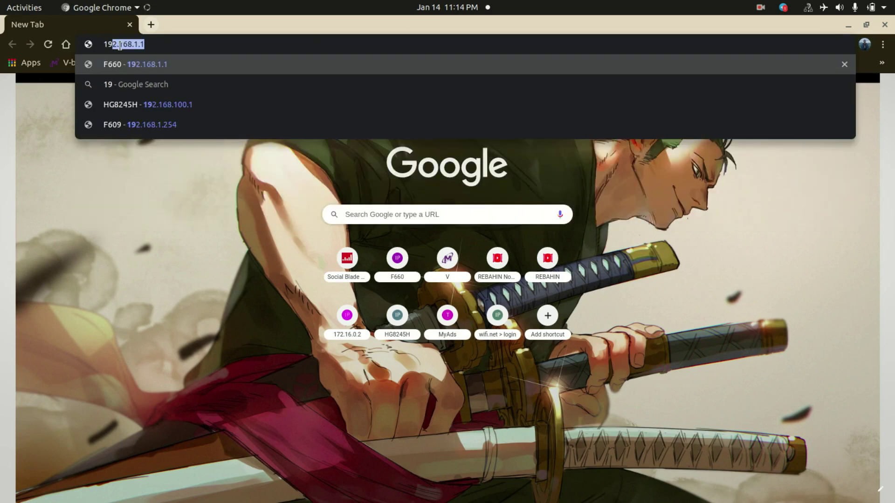
pyautogui.press('Return')
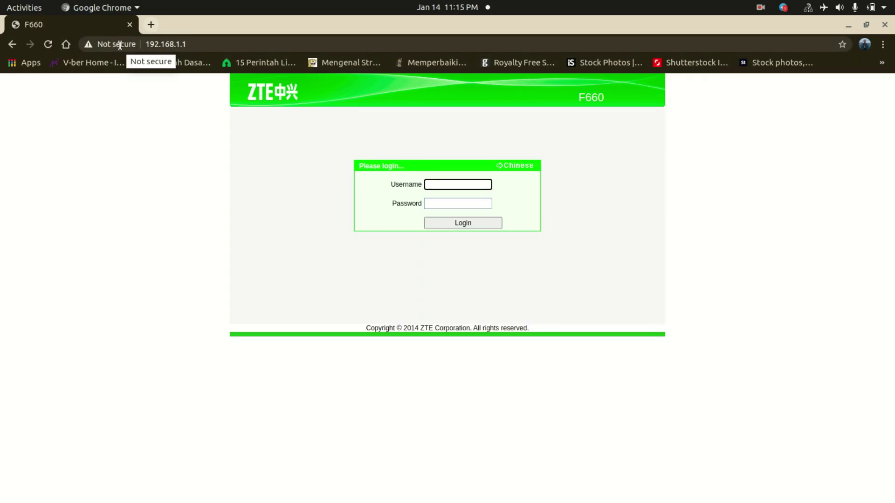
# Sign in with the saved administrator username and the account password
pyautogui.click(457, 186)
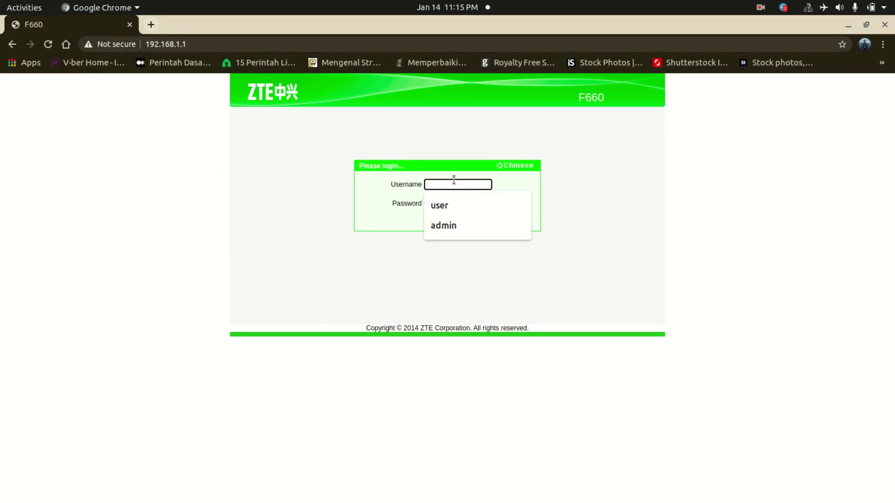
pyautogui.click(441, 125)
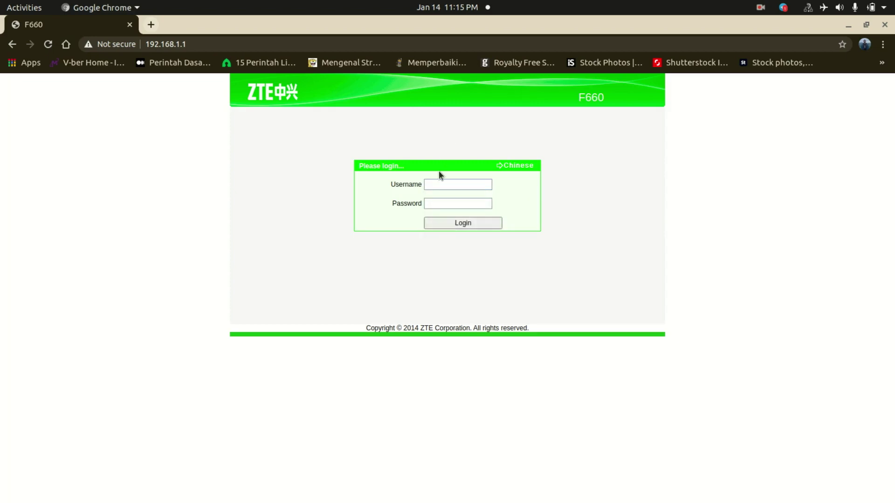
pyautogui.click(432, 185)
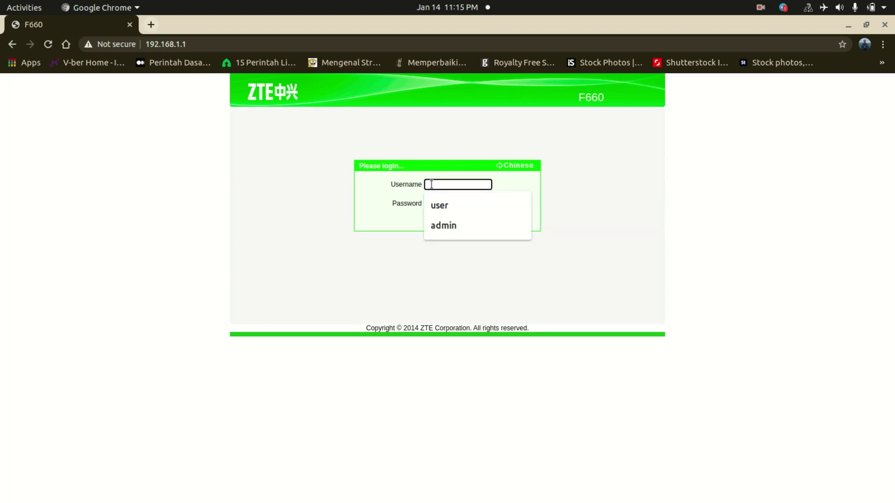
pyautogui.click(444, 227)
pyautogui.click(439, 203)
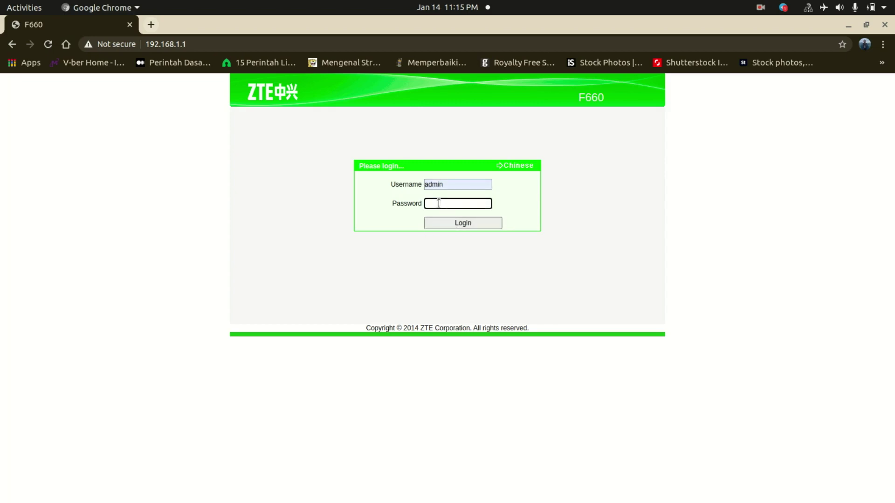
pyautogui.press('Return')
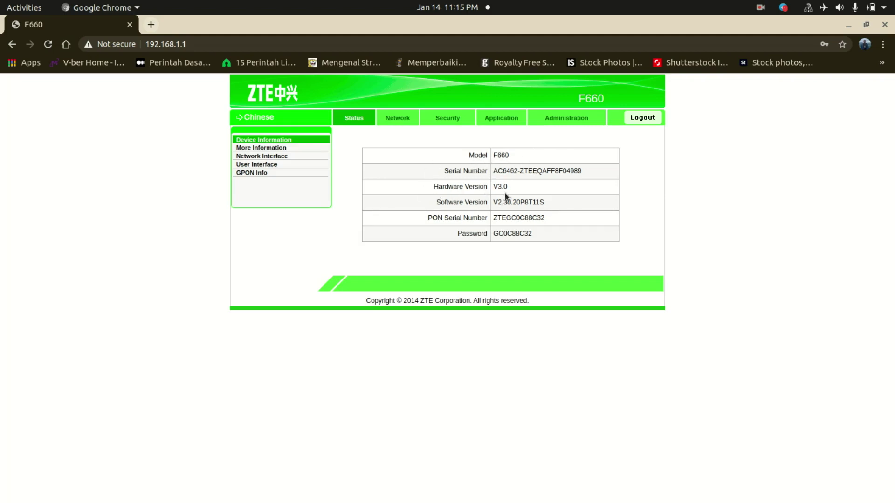
# Check the WAN interface, WLAN and LAN port status pages under Status
pyautogui.click(272, 158)
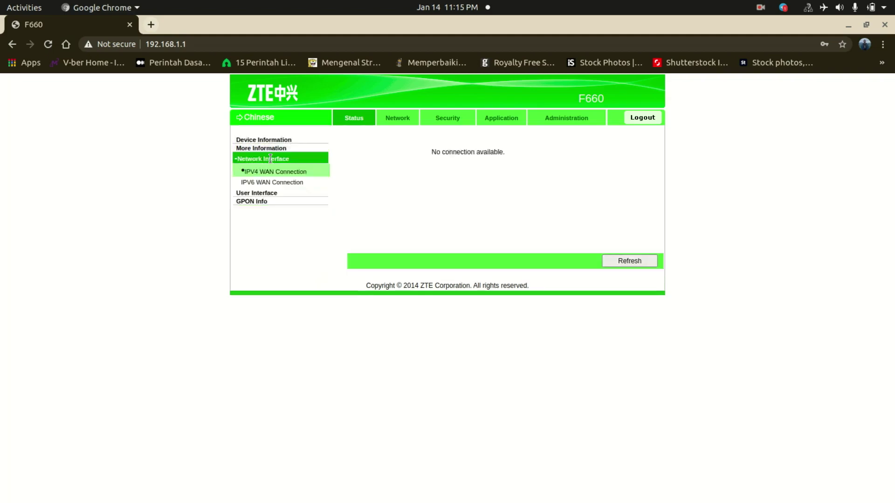
pyautogui.click(268, 194)
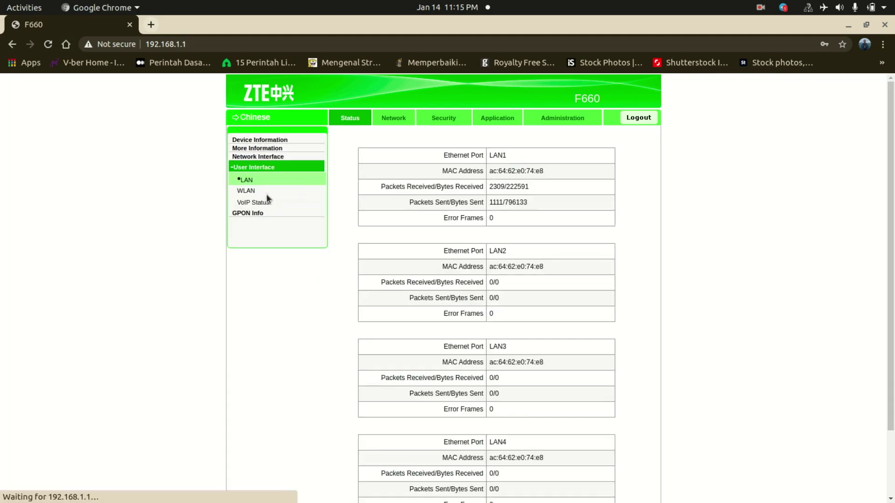
pyautogui.click(270, 190)
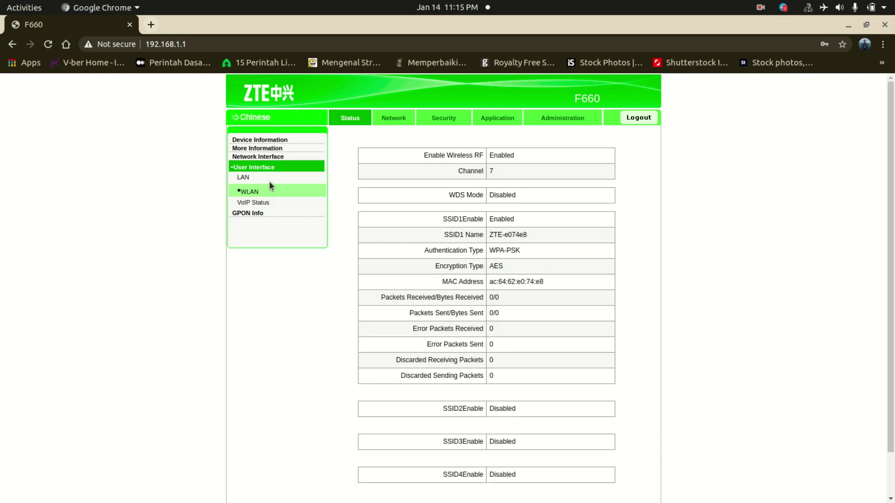
pyautogui.click(269, 181)
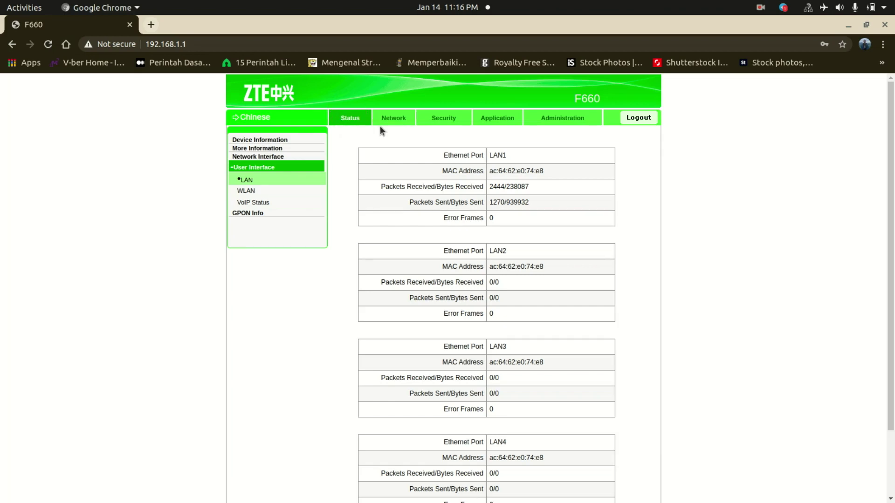
# Add a WAN connection: IPv4, DHCP, INTERNET service, TRANSPARENT VLAN mode, and create it
pyautogui.click(393, 119)
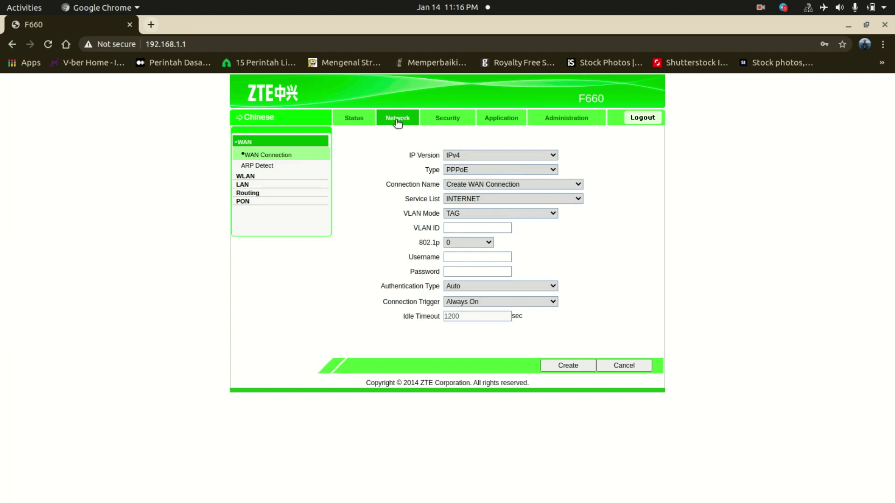
pyautogui.click(468, 157)
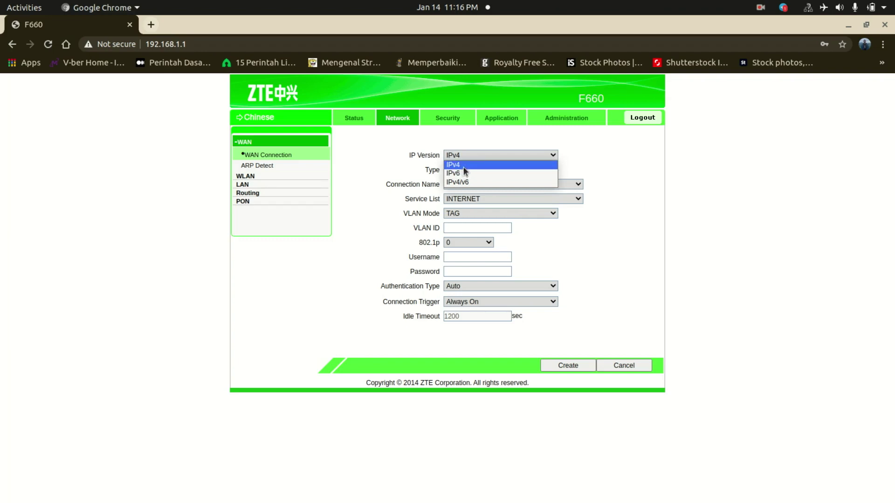
pyautogui.click(464, 167)
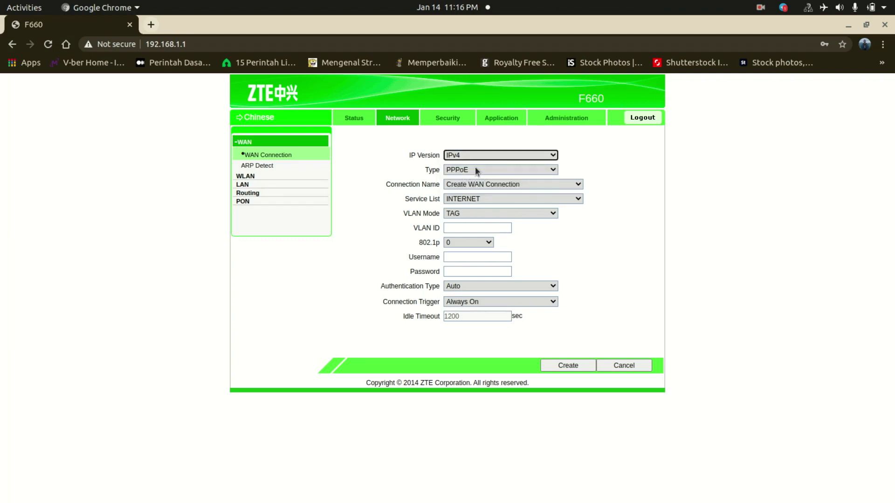
pyautogui.click(476, 171)
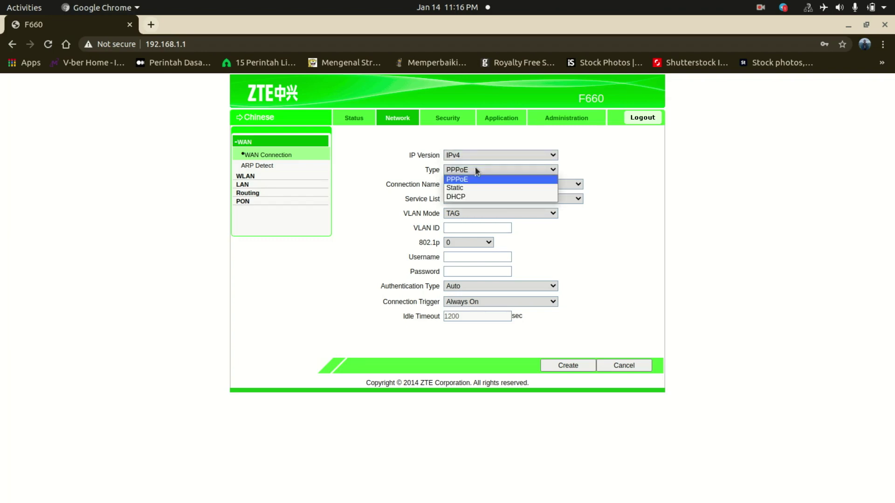
pyautogui.click(479, 197)
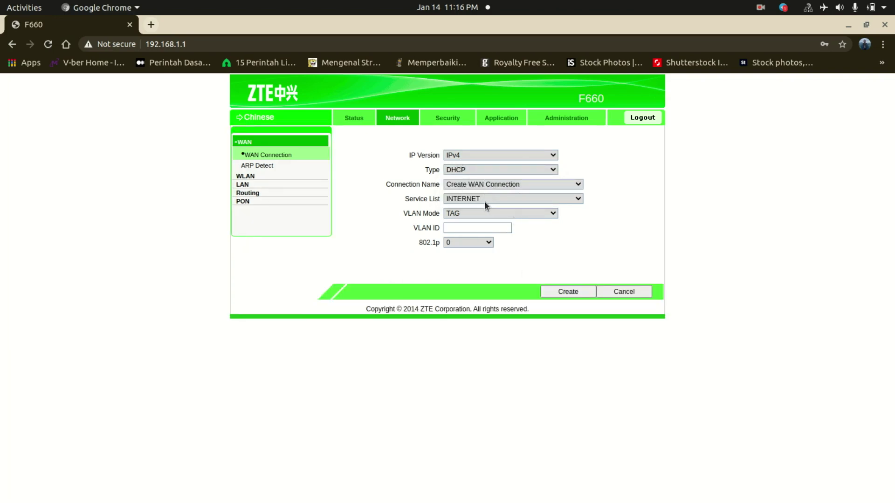
pyautogui.click(471, 187)
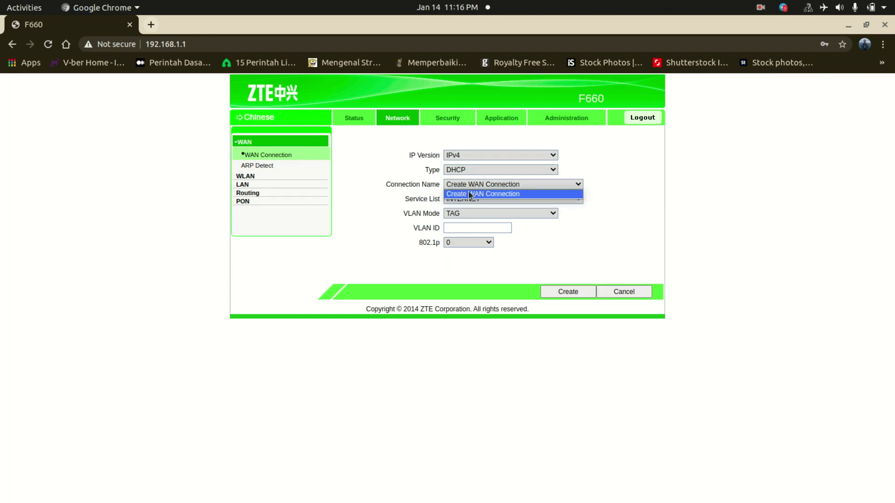
pyautogui.click(470, 194)
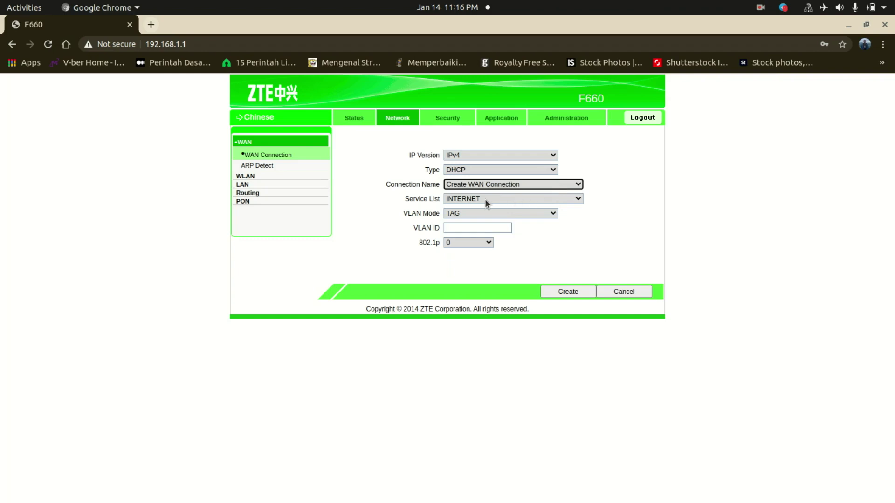
pyautogui.click(481, 198)
pyautogui.click(481, 197)
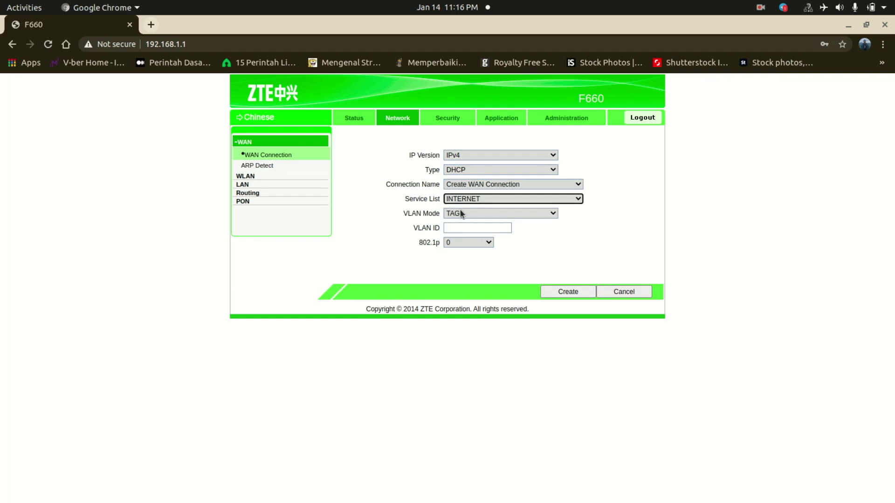
pyautogui.click(464, 214)
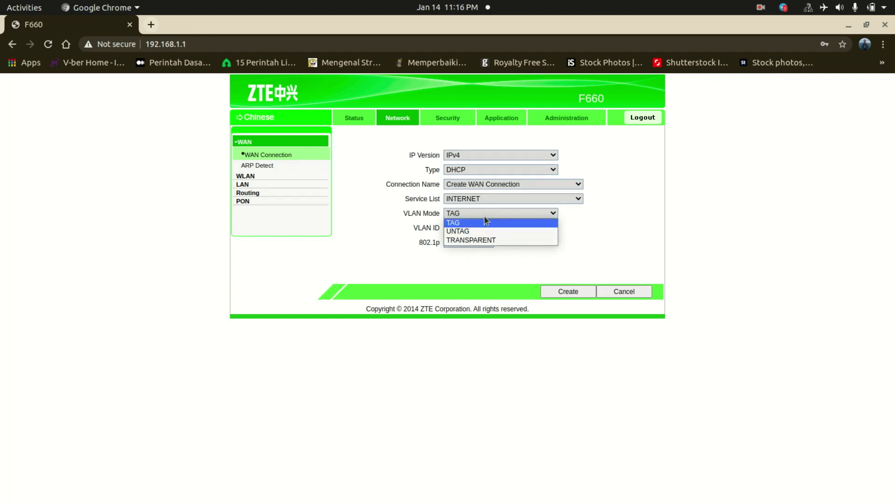
pyautogui.click(483, 239)
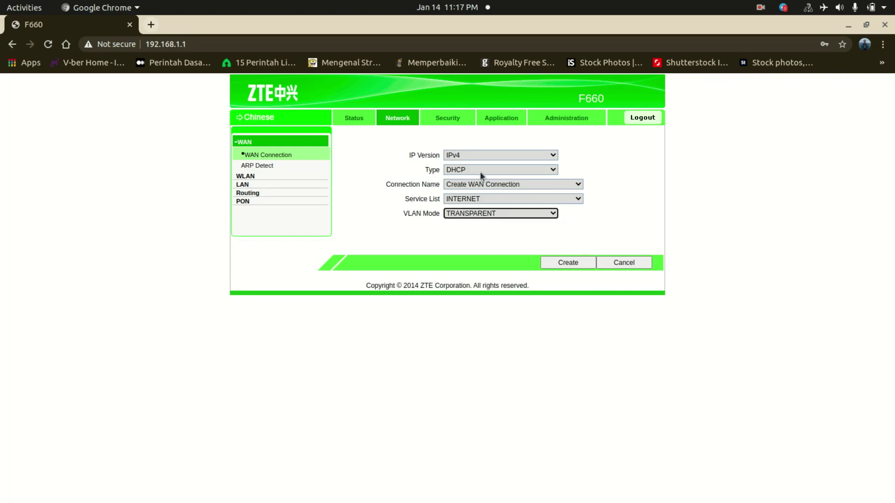
pyautogui.click(568, 265)
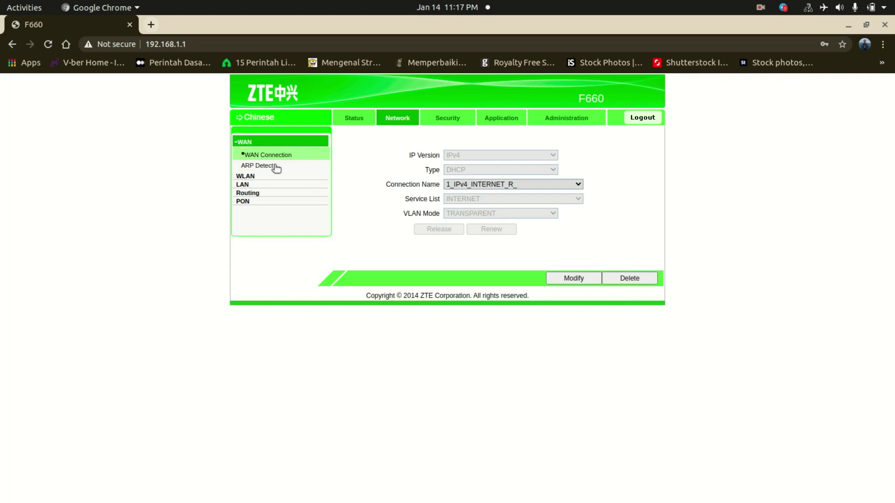
# On WLAN Basic, keep Mixed 802.11b/g/n mode, change the channel from Auto to 7, and submit
pyautogui.click(246, 176)
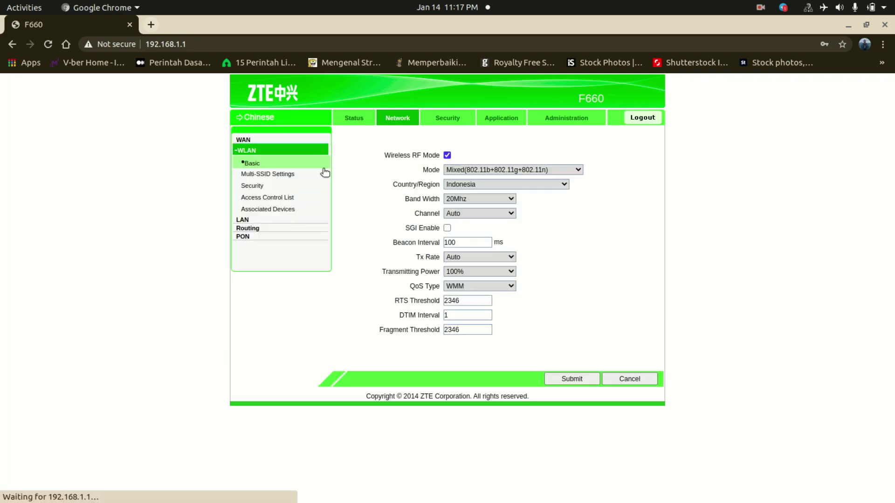
pyautogui.click(448, 156)
pyautogui.click(447, 155)
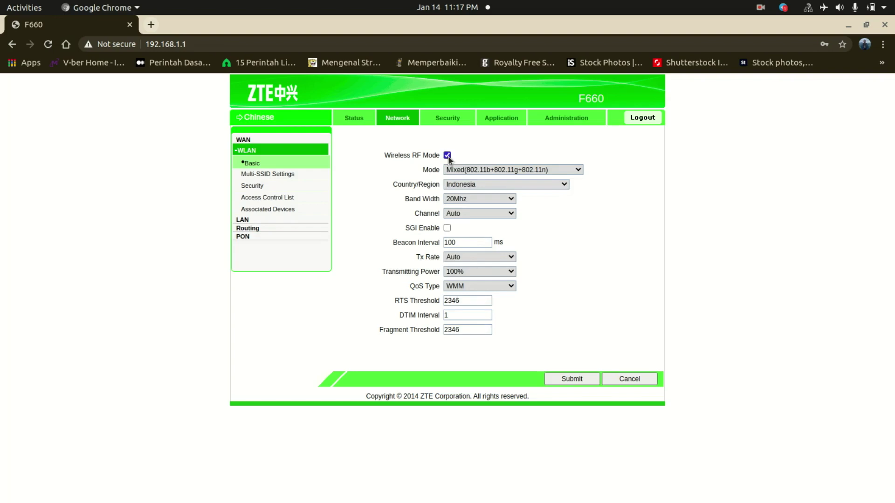
pyautogui.click(473, 173)
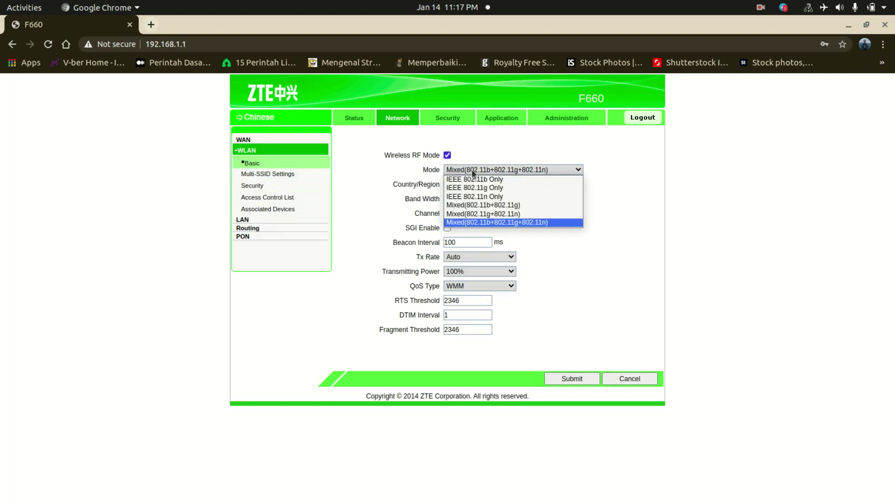
pyautogui.click(472, 173)
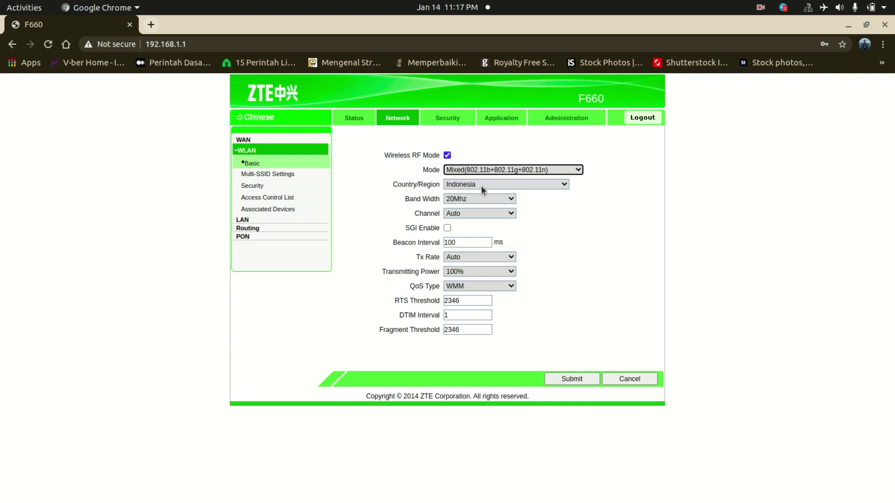
pyautogui.click(463, 214)
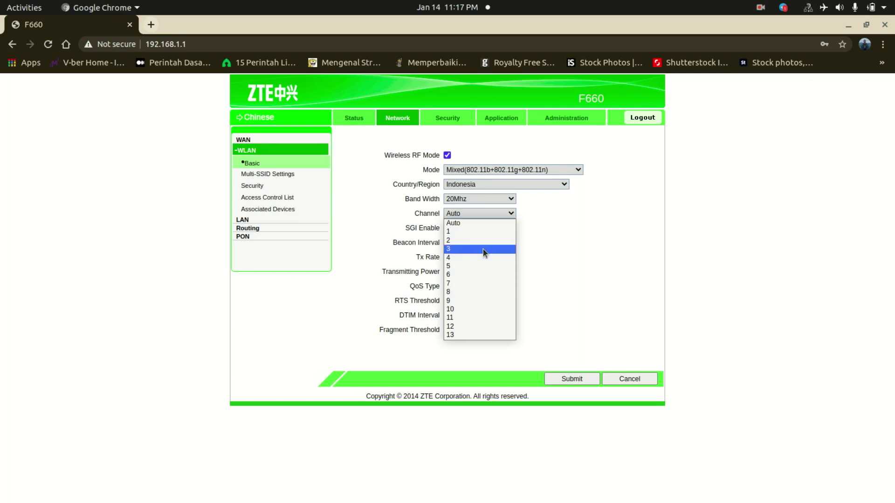
pyautogui.click(450, 283)
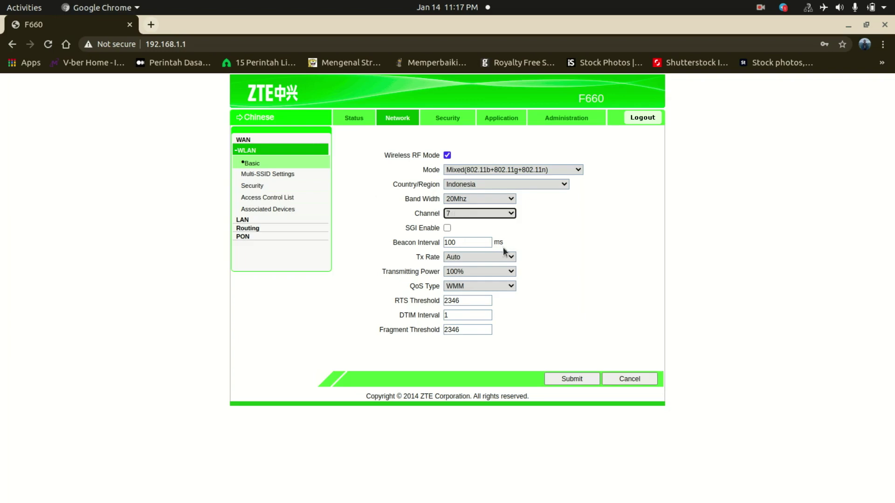
pyautogui.click(563, 379)
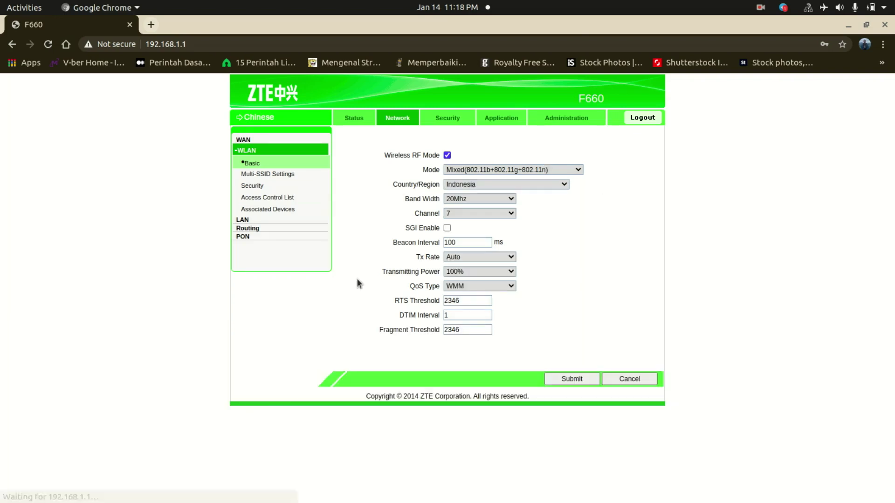
# Replace SSID1's name ZTE-e074e8 with V-BER-HOME@AP94, keep priority 0, and submit
pyautogui.click(278, 177)
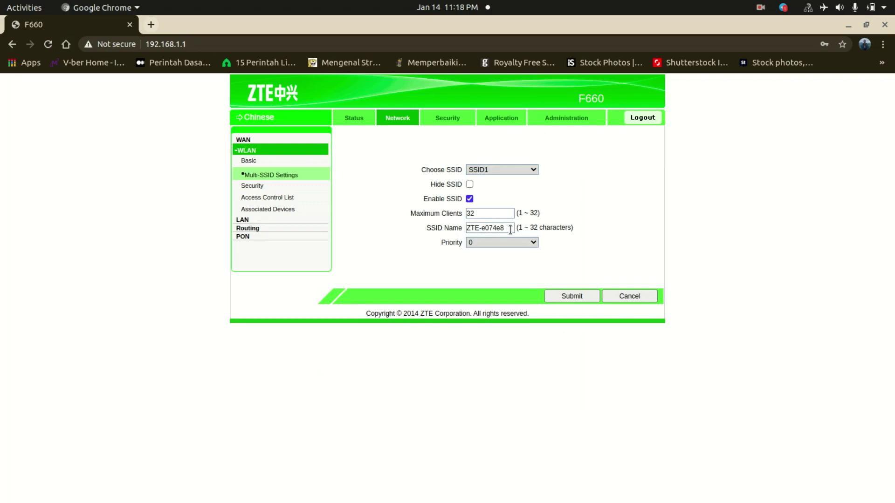
pyautogui.moveTo(510, 228); pyautogui.dragTo(453, 226)
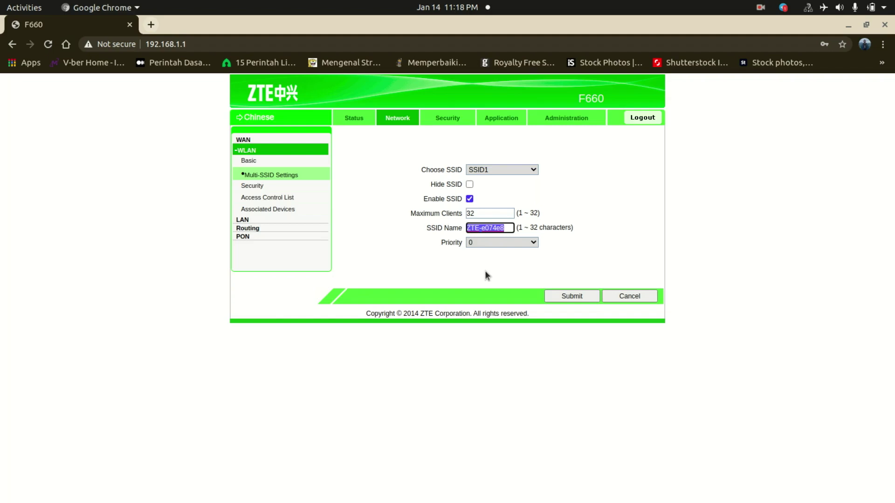
pyautogui.write('V-BER_HOME')
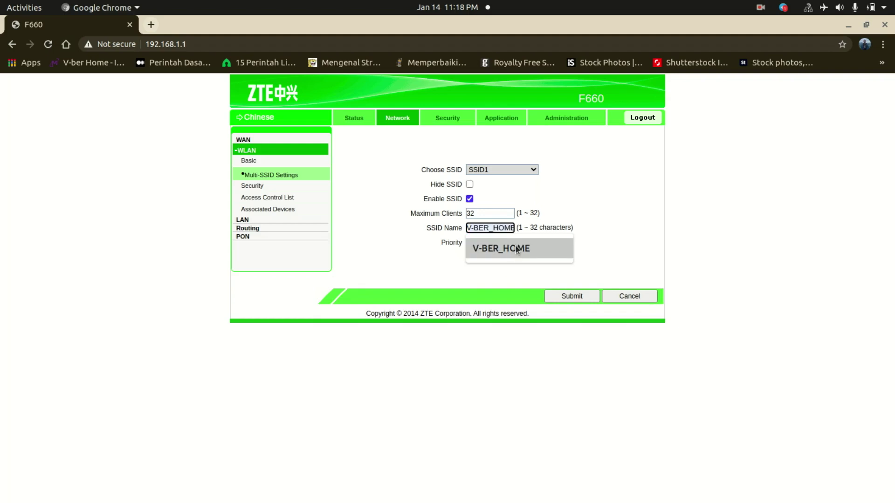
pyautogui.click(516, 247)
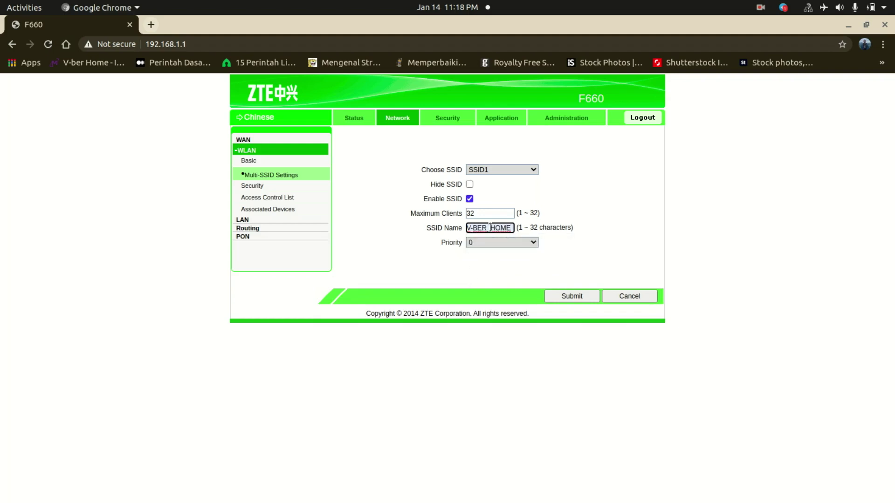
pyautogui.press('BackSpace')
pyautogui.write('-')
pyautogui.write('@')
pyautogui.write('t')
pyautogui.press('BackSpace')
pyautogui.write('AP')
pyautogui.write('94')
pyautogui.click(500, 240)
pyautogui.click(498, 241)
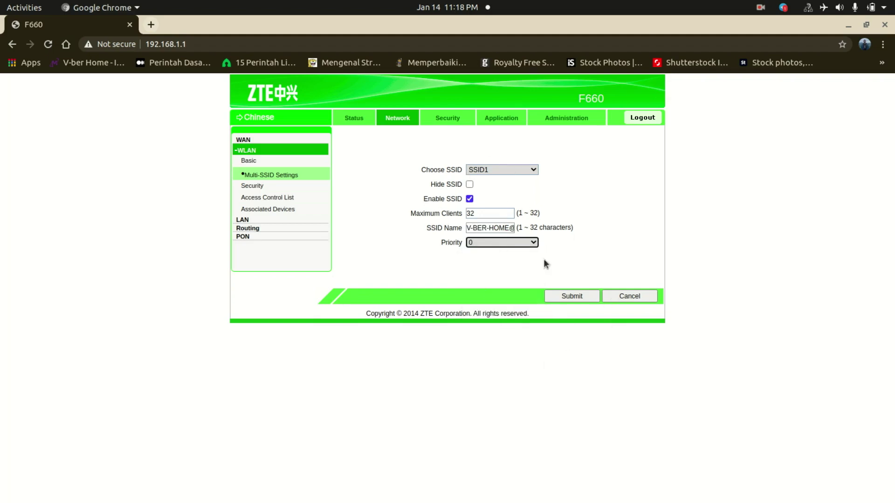
pyautogui.click(579, 295)
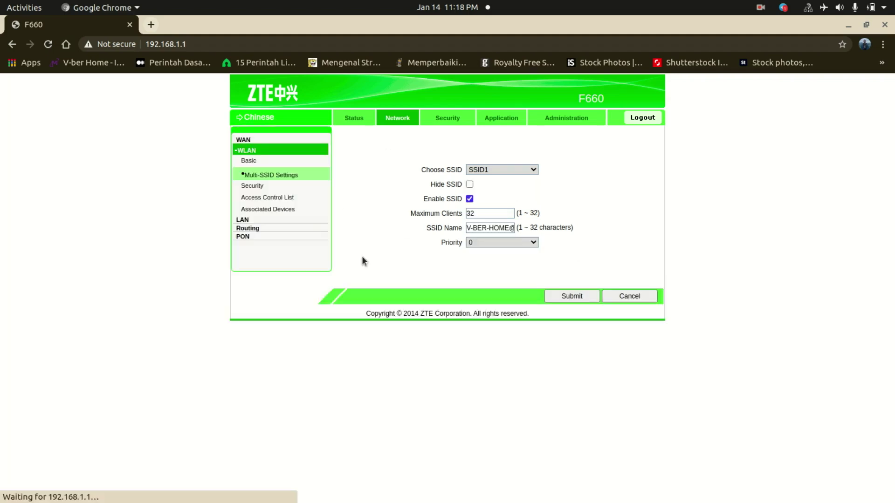
# Set SSID1 authentication to Open System with WEP encryption disabled and submit
pyautogui.click(256, 188)
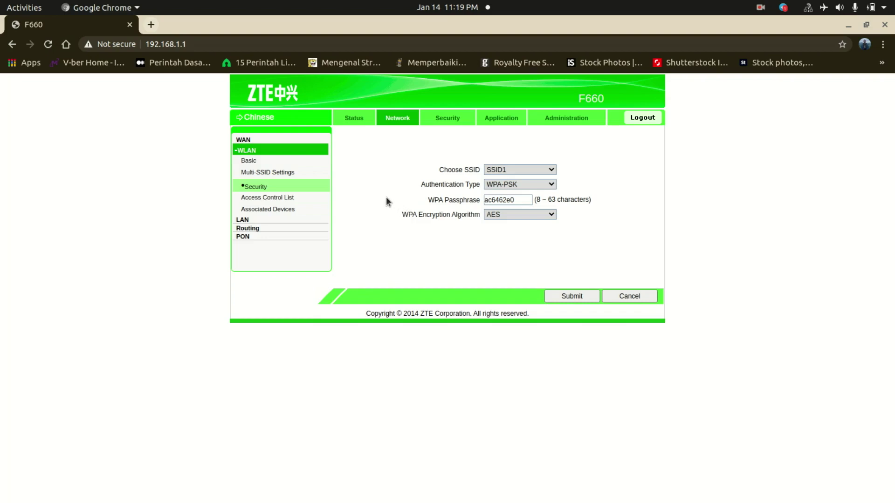
pyautogui.click(523, 185)
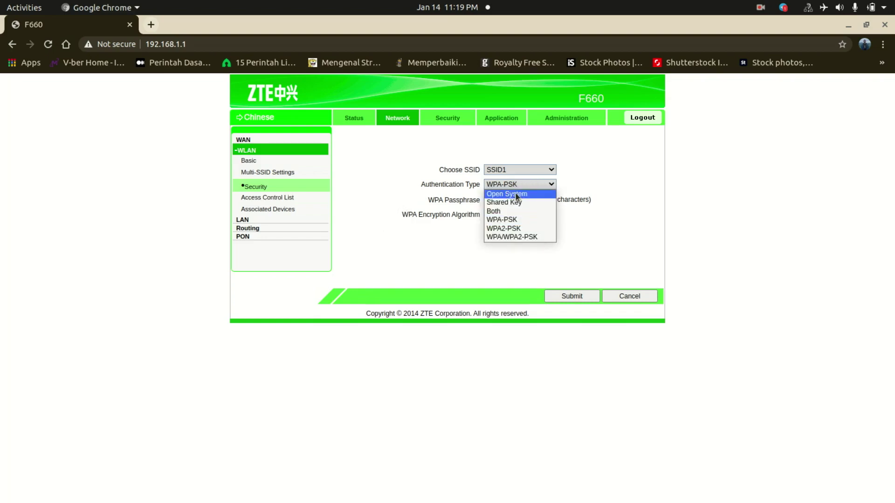
pyautogui.click(515, 193)
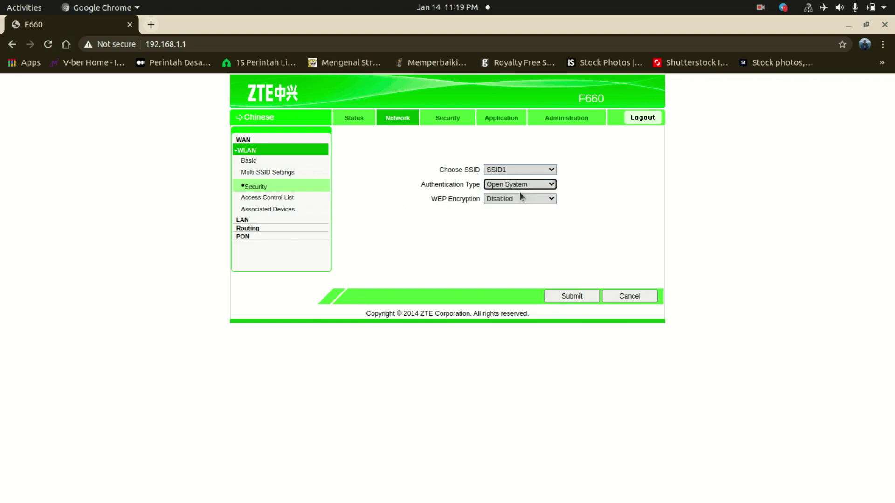
pyautogui.click(579, 296)
# Go through Access Control List and Associated Devices to the LAN IP Address page
pyautogui.click(291, 199)
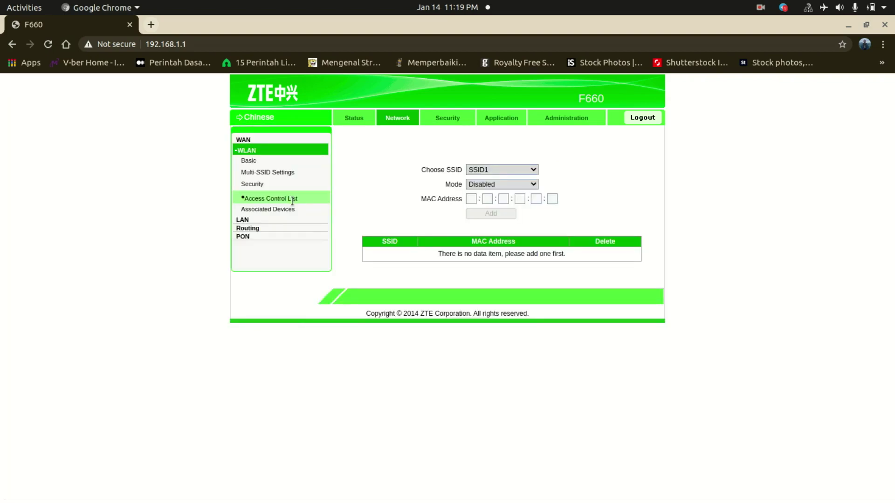
pyautogui.click(278, 208)
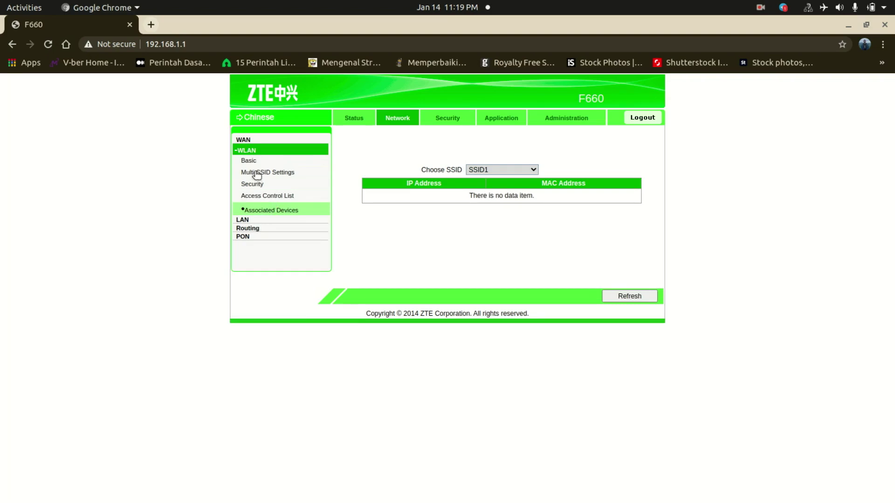
pyautogui.click(251, 222)
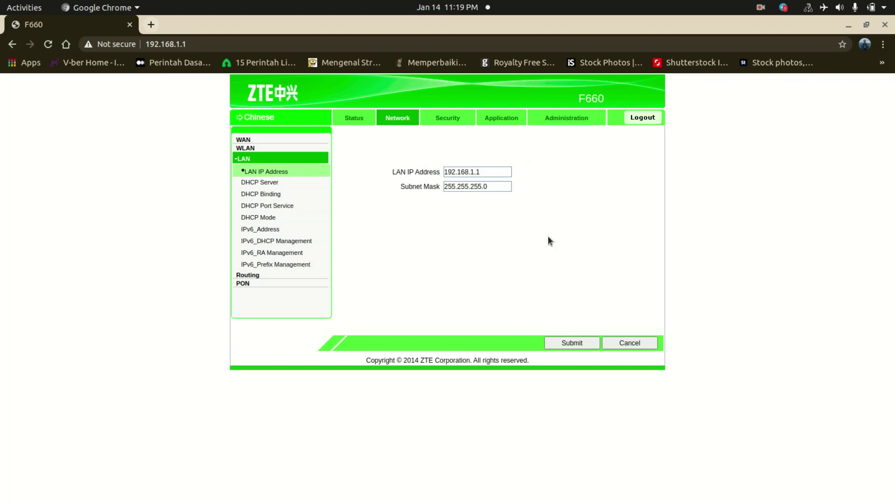
# Replace the LAN address 192.168.1.1 with 172.16.0.6
pyautogui.click(274, 184)
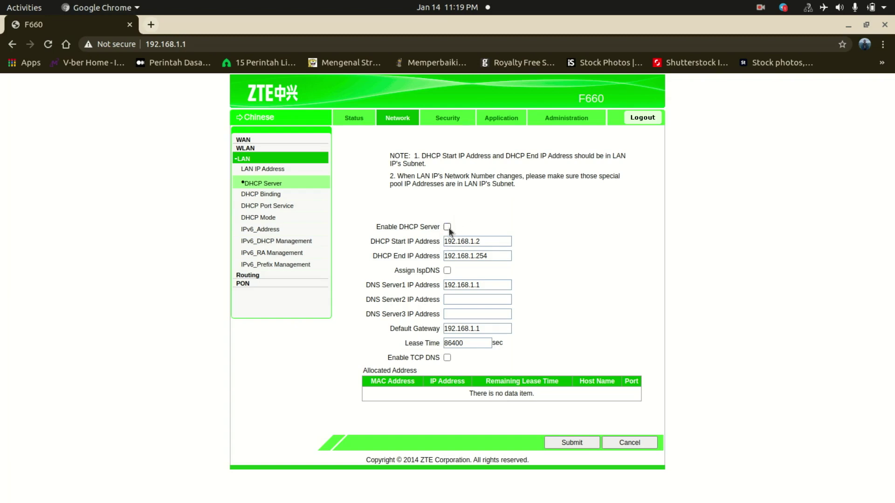
pyautogui.click(283, 173)
pyautogui.moveTo(492, 171); pyautogui.dragTo(368, 178)
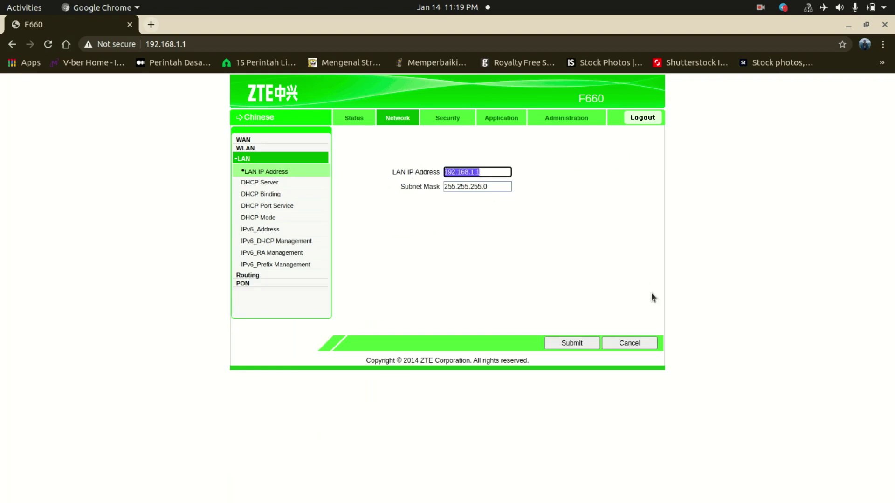
pyautogui.press('BackSpace')
pyautogui.write('17')
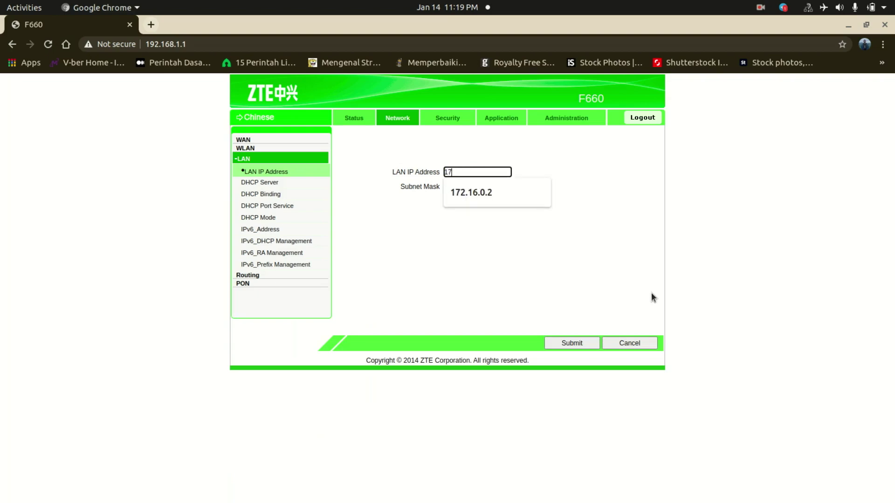
pyautogui.write('2.16.0.')
pyautogui.write('6')
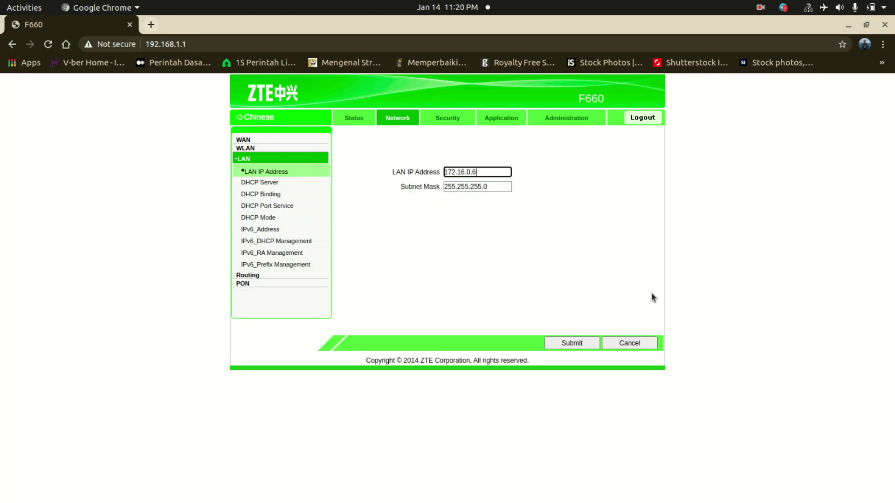
# Change the subnet mask to 255.255.240.0 and submit the new LAN settings
pyautogui.click(483, 188)
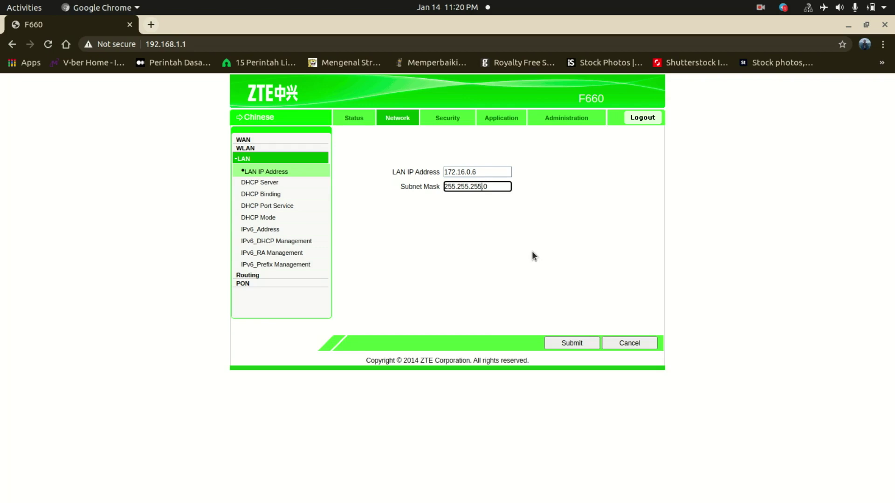
pyautogui.press('BackSpace')
pyautogui.press('BackSpace')
pyautogui.write('40')
pyautogui.click(562, 343)
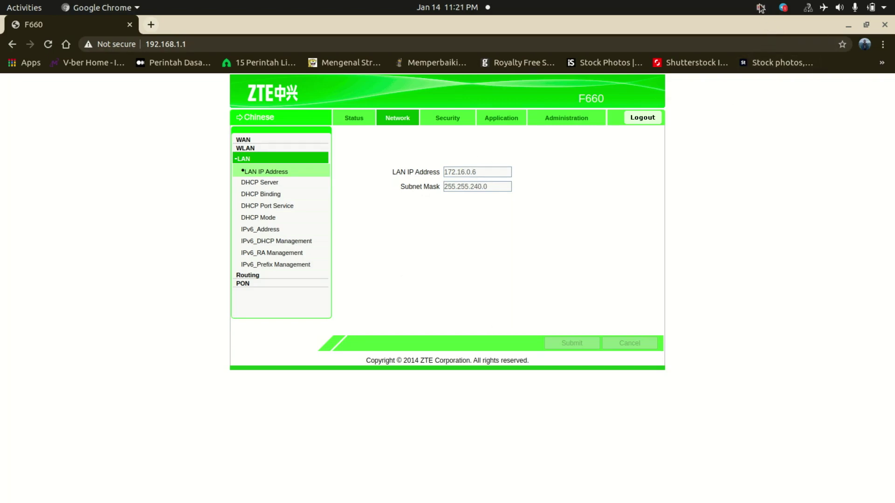
pyautogui.click(761, 8)
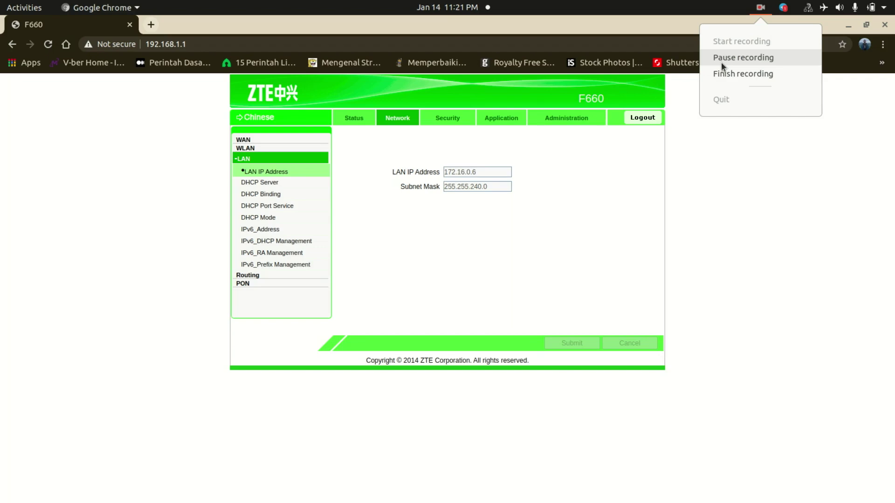
# Bring up the 172.16.0.6 login page, glancing at the old 192.168.1.1 tab
pyautogui.click(721, 63)
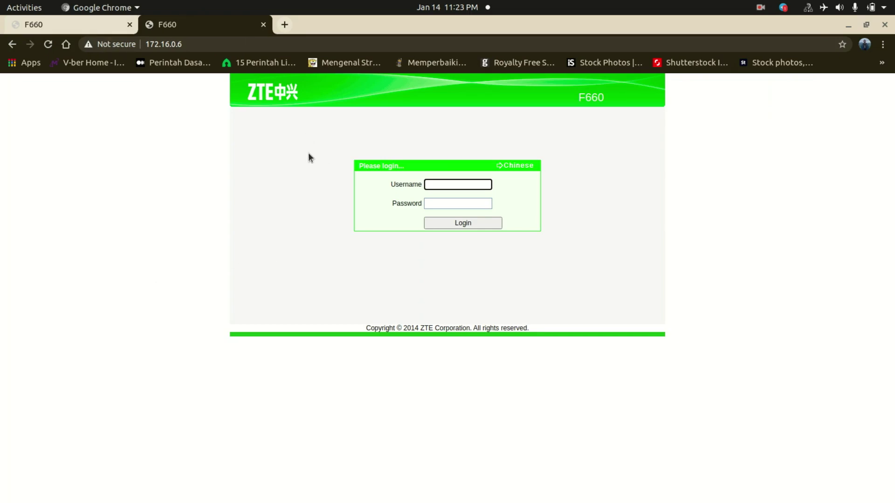
pyautogui.click(198, 44)
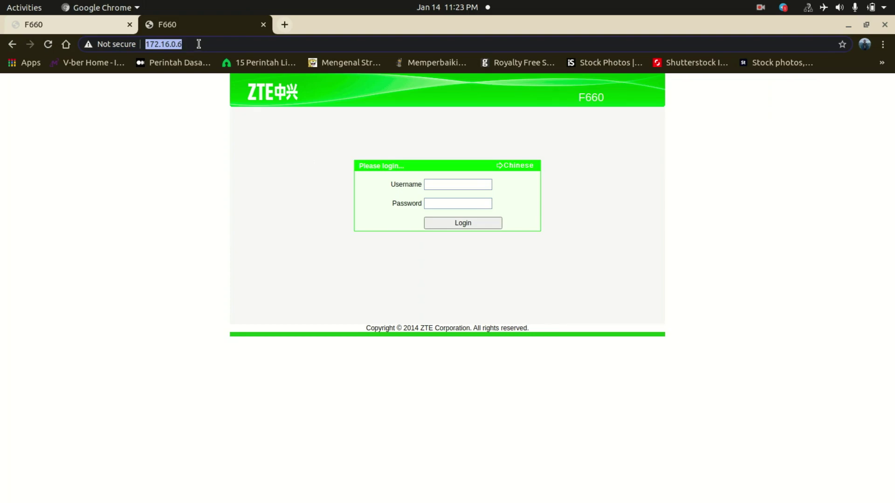
pyautogui.click(55, 23)
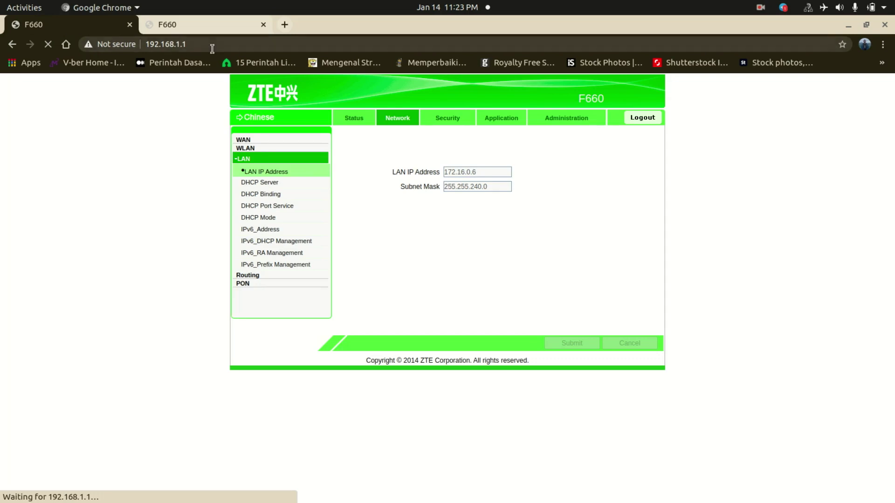
pyautogui.click(156, 23)
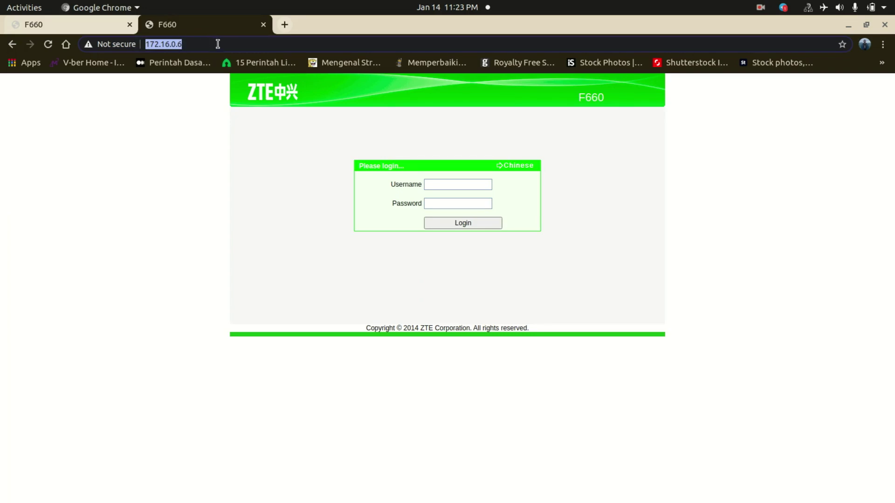
# Sign in at 172.16.0.6 with the administrator username and the account password
pyautogui.click(450, 184)
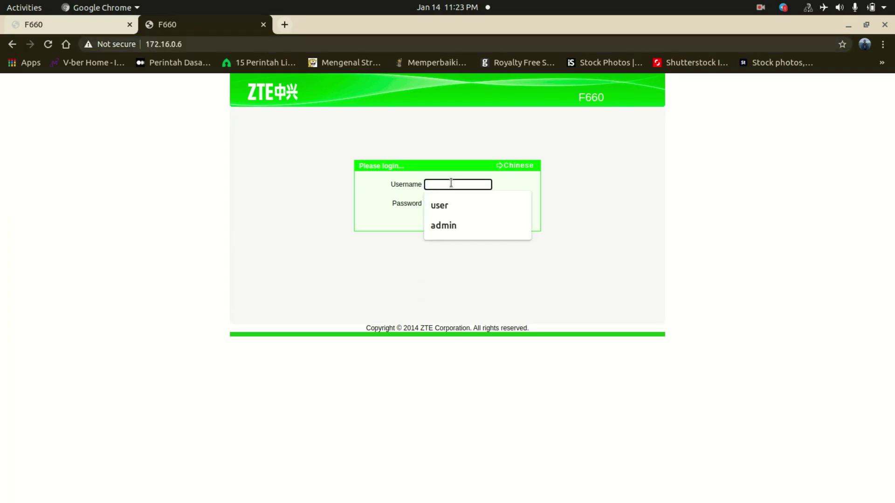
pyautogui.click(450, 218)
pyautogui.click(450, 205)
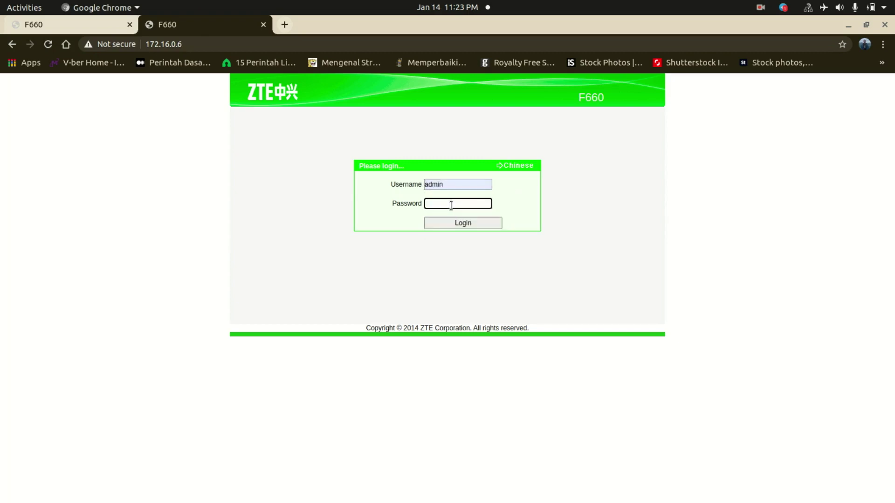
pyautogui.press('Return')
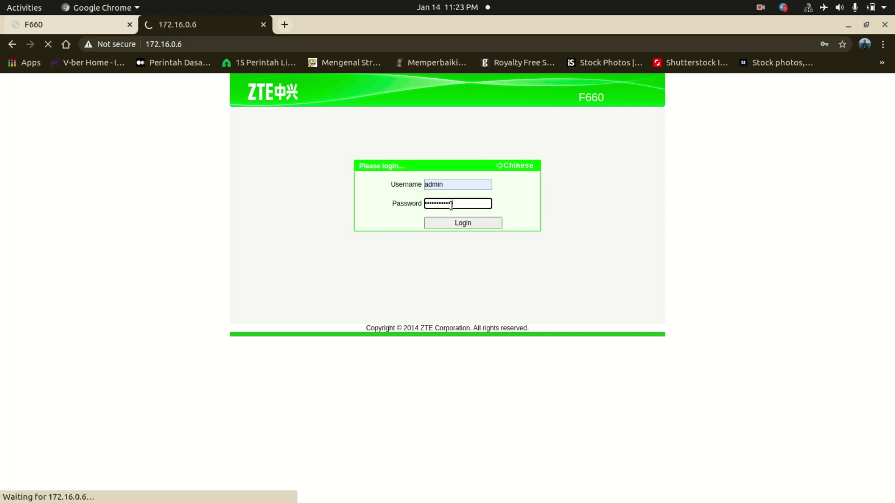
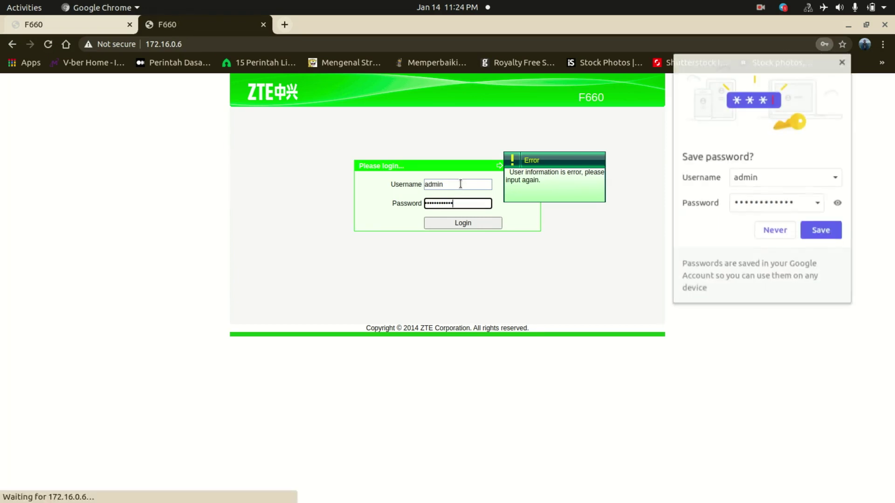
# Decline Chrome's offer to save the login password and go to Network > LAN > LAN IP Address
pyautogui.click(775, 230)
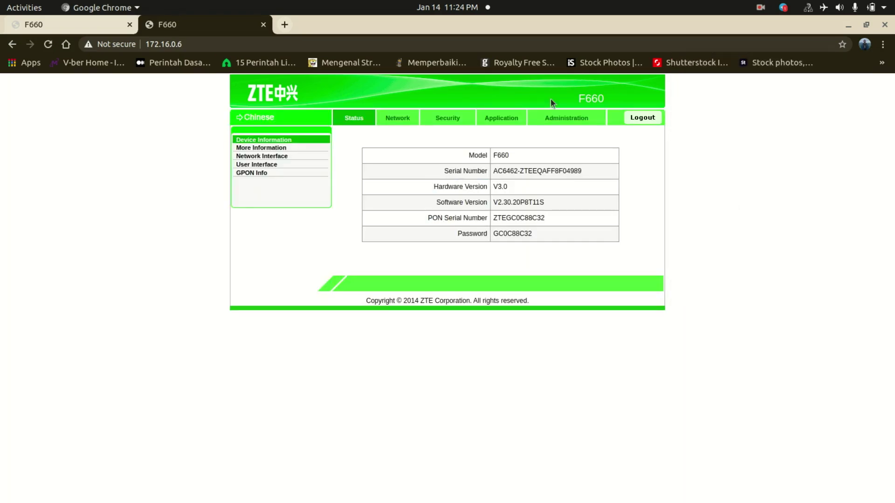
pyautogui.click(394, 120)
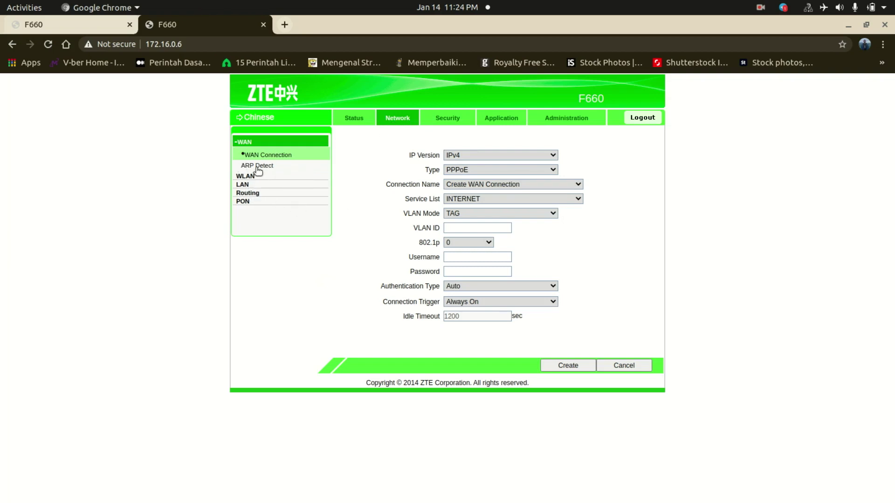
pyautogui.click(246, 177)
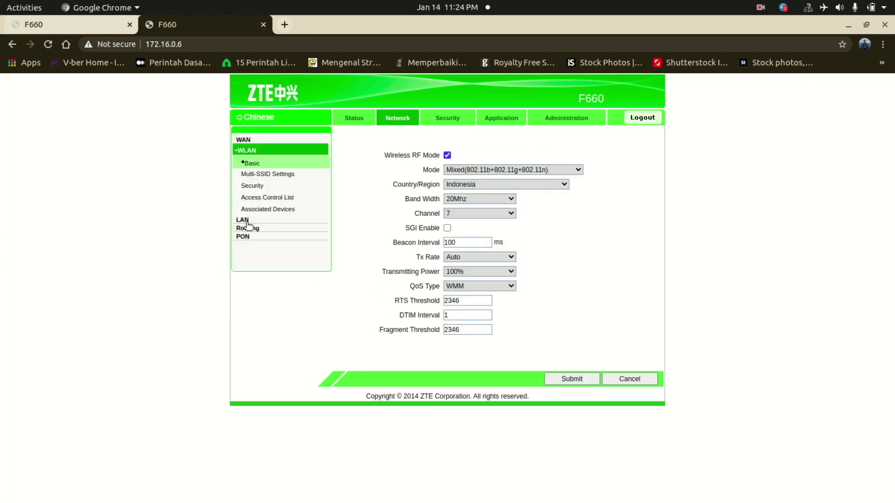
pyautogui.click(243, 221)
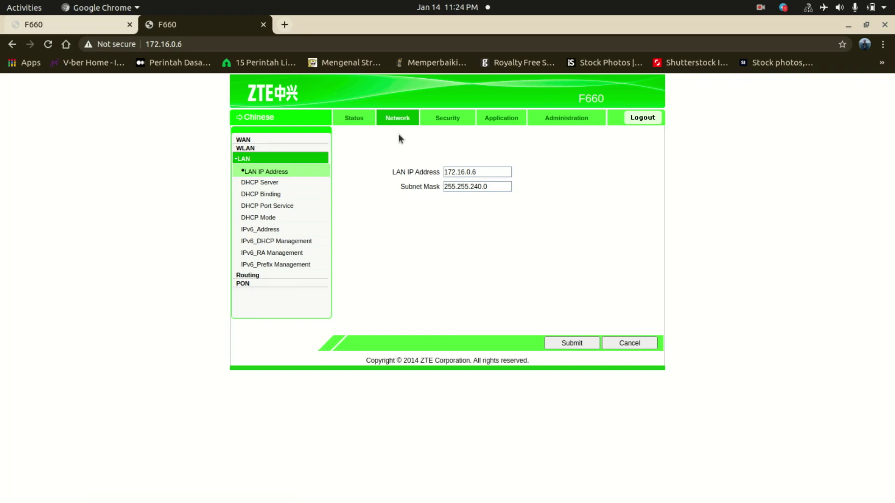
# Select the router's LAN IP 172.16.0.6, then go to the DHCP Server page
pyautogui.click(484, 172)
pyautogui.doubleClick(485, 171)
pyautogui.hotkey('ctrl', 'c')
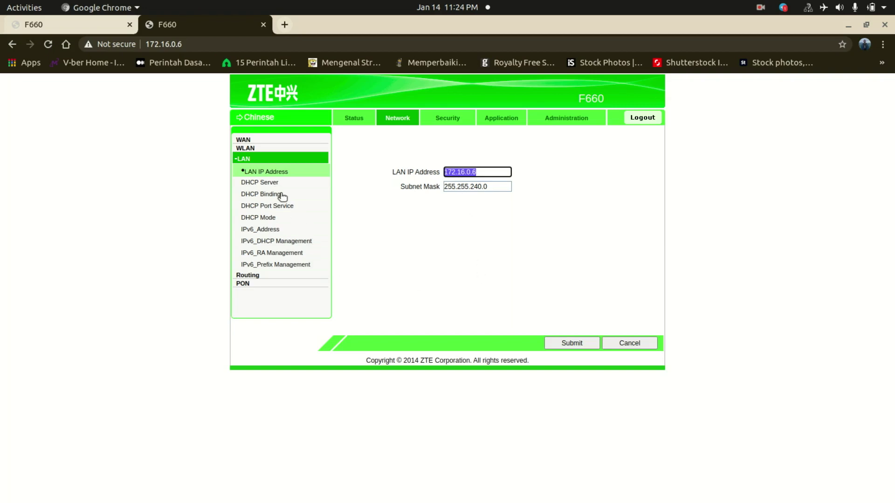
pyautogui.click(265, 183)
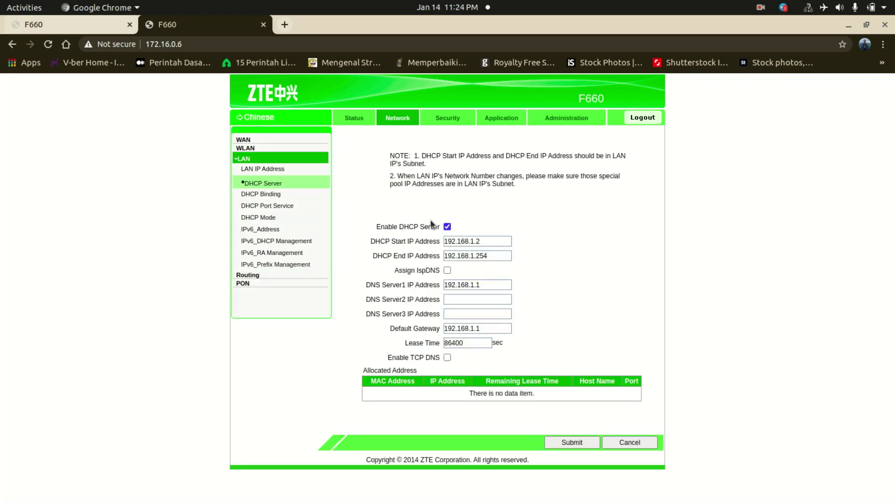
# Disable the DHCP server and set the start IP address to 172.16.0.100
pyautogui.click(447, 228)
pyautogui.doubleClick(489, 242)
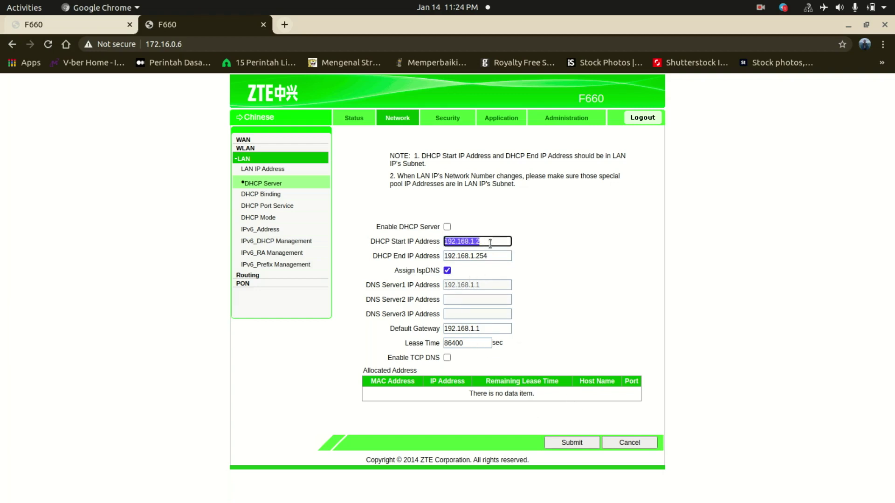
pyautogui.write('172.16.0.')
pyautogui.write('100')
# Set end IP 172.16.0.200 and default gateway 172.16.0.1, then submit the DHCP settings
pyautogui.tripleClick(493, 255)
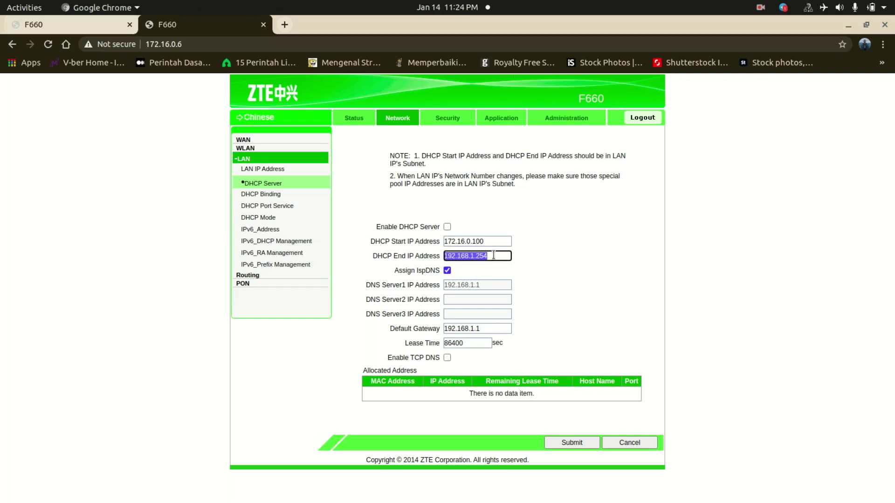
pyautogui.hotkey('ctrl', 'v')
pyautogui.press('BackSpace')
pyautogui.write('200')
pyautogui.doubleClick(487, 329)
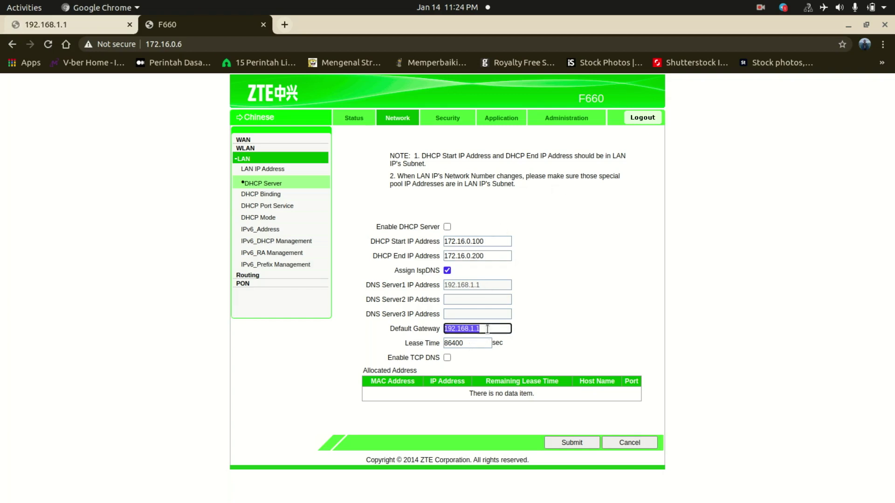
pyautogui.hotkey('ctrl', 'v')
pyautogui.press('BackSpace')
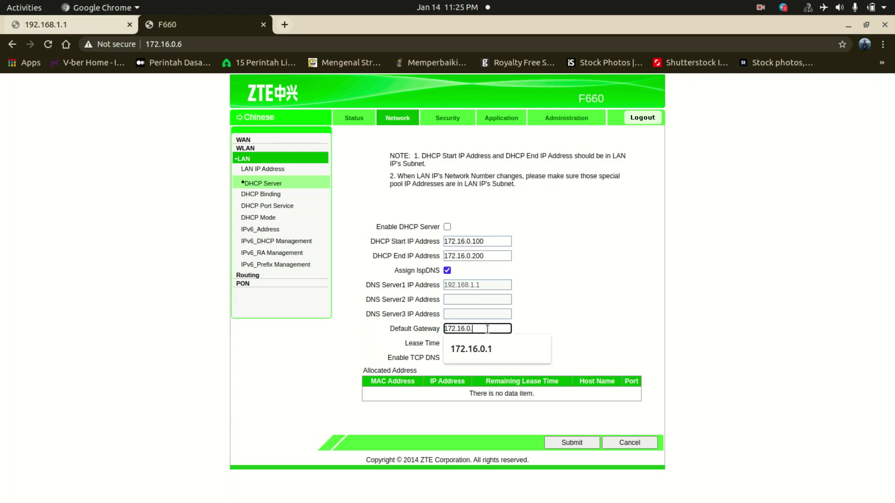
pyautogui.click(486, 346)
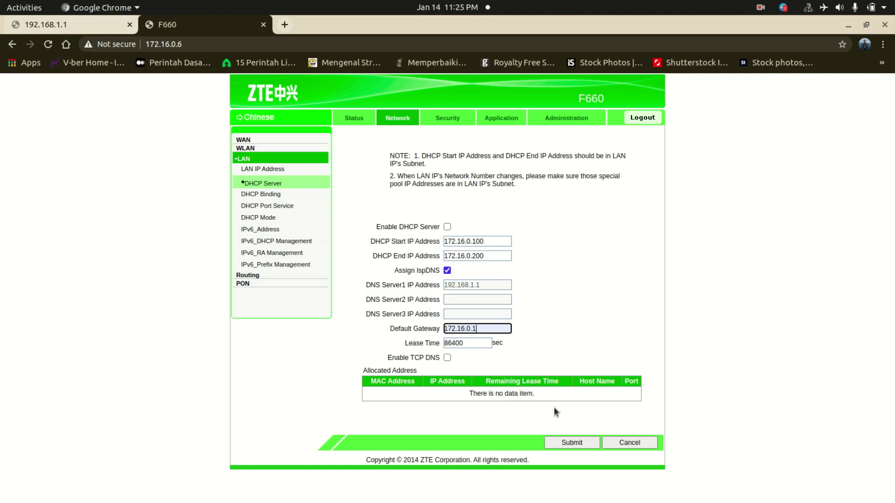
pyautogui.click(575, 446)
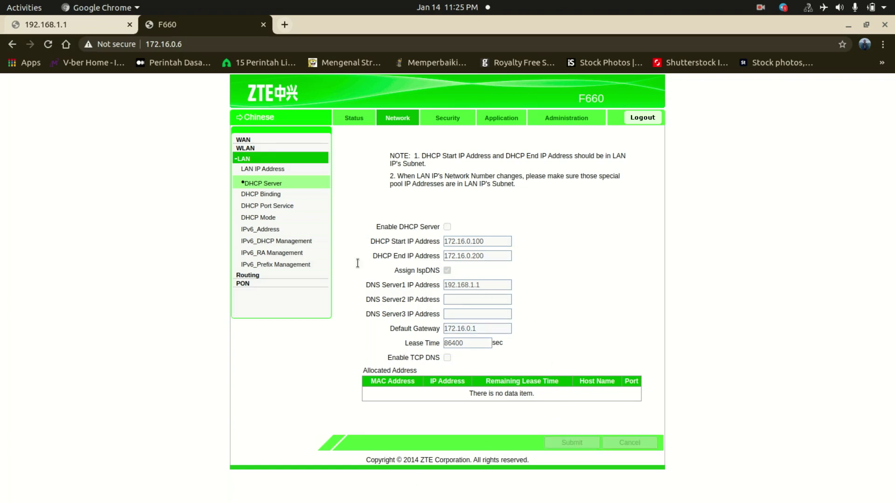
pyautogui.click(274, 195)
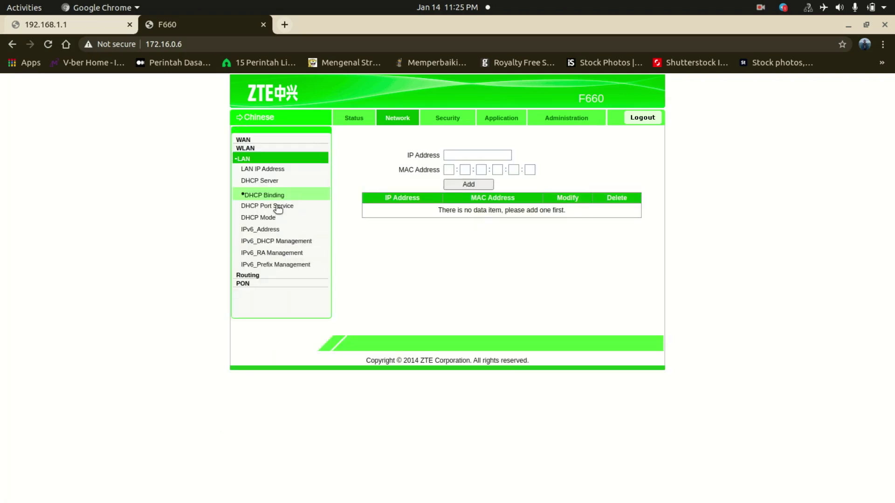
# Stop DHCP service on LAN1–LAN4 and SSID1 under DHCP Port Service and submit
pyautogui.click(278, 206)
pyautogui.click(447, 167)
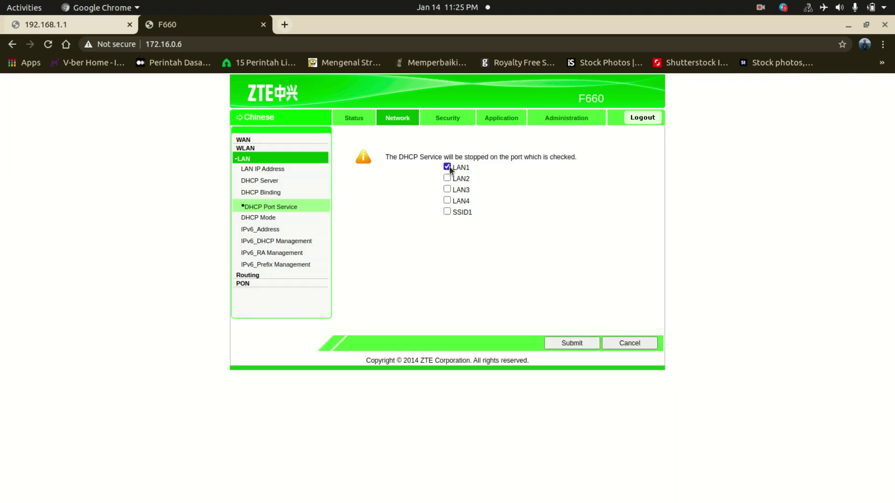
pyautogui.click(447, 201)
pyautogui.click(446, 212)
pyautogui.click(572, 343)
pyautogui.click(281, 219)
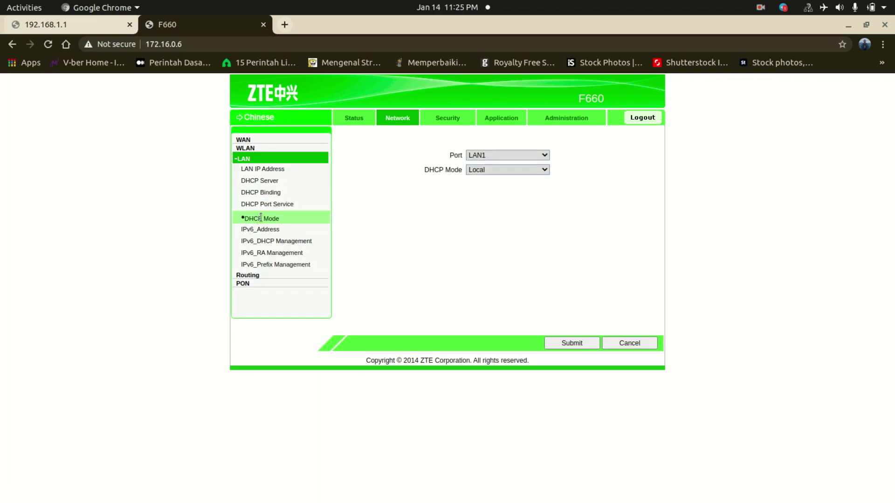
# Set the DHCP Mode to Default for LAN1 and LAN2, submitting each
pyautogui.click(531, 151)
pyautogui.click(528, 161)
pyautogui.click(520, 172)
pyautogui.click(550, 180)
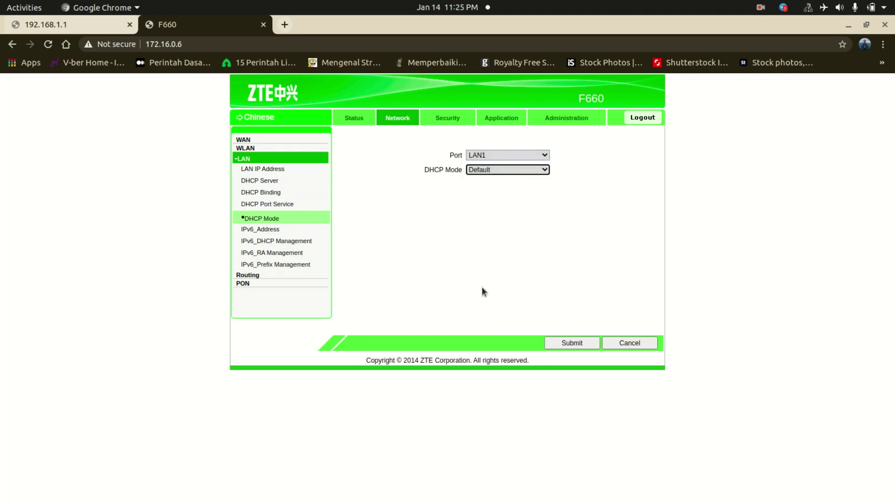
pyautogui.click(570, 350)
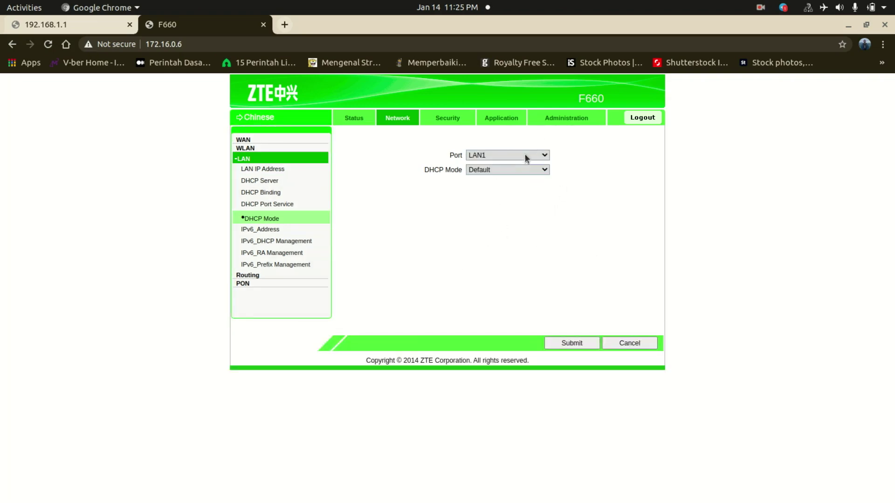
pyautogui.click(527, 157)
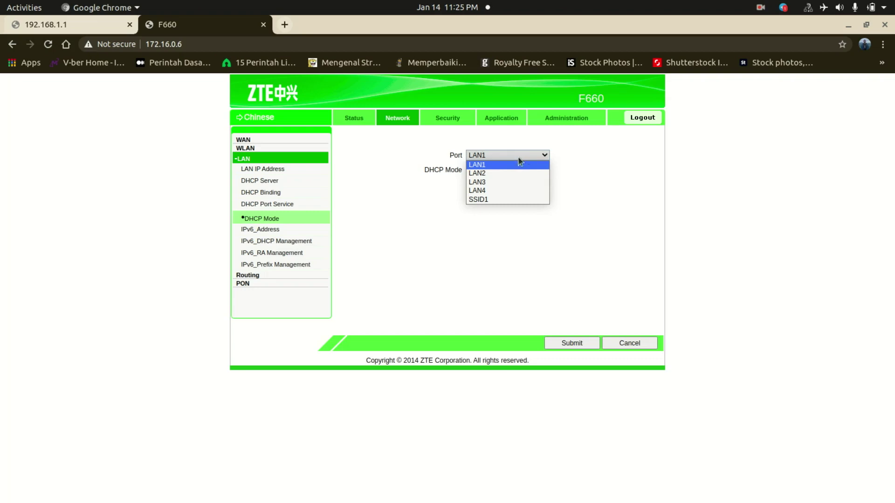
pyautogui.click(486, 172)
pyautogui.click(496, 171)
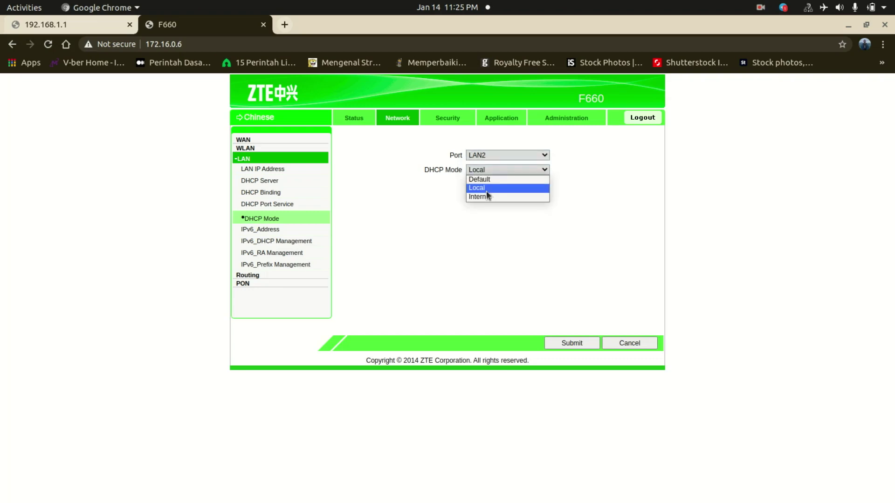
pyautogui.click(501, 177)
pyautogui.click(562, 343)
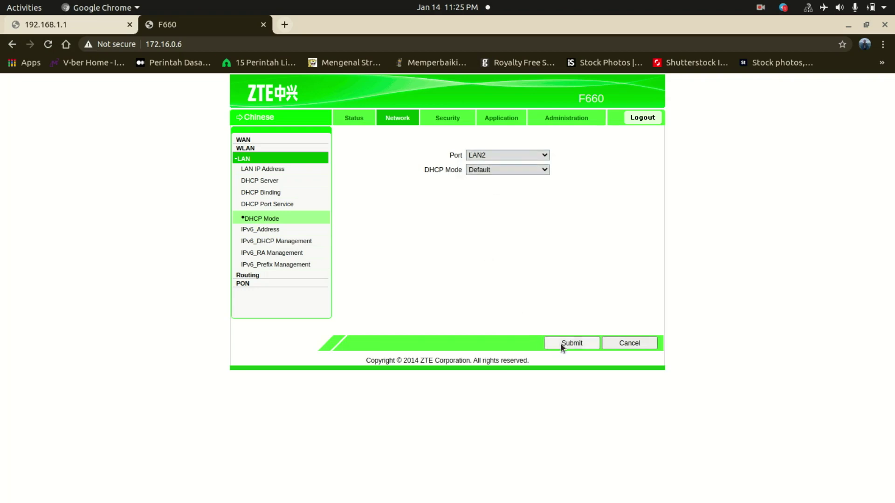
# Set the DHCP Mode to Default for LAN3 and LAN4, submitting each
pyautogui.click(543, 157)
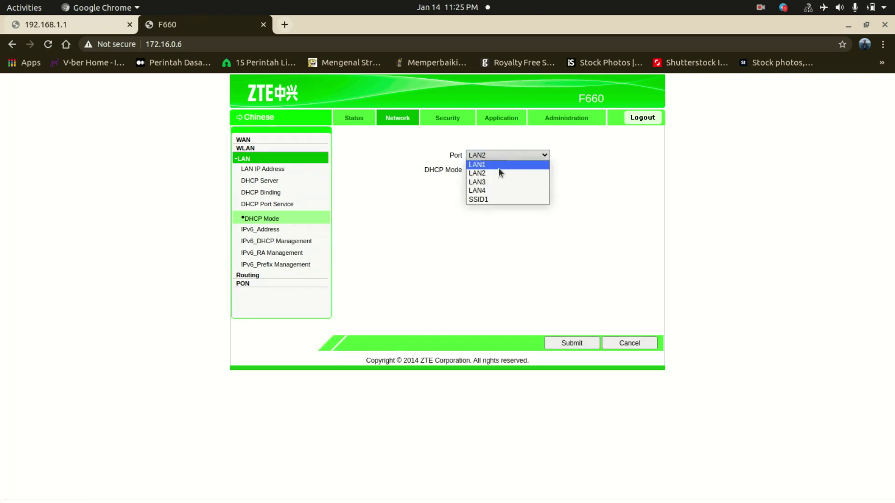
pyautogui.click(481, 182)
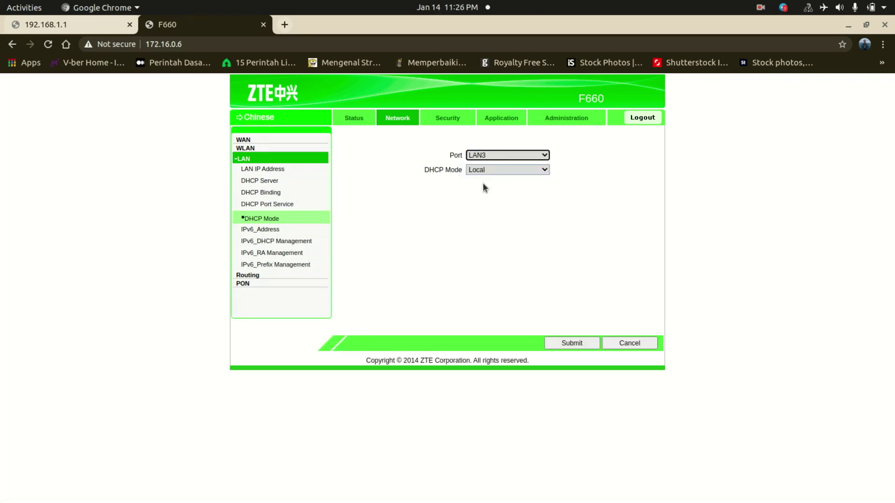
pyautogui.click(496, 172)
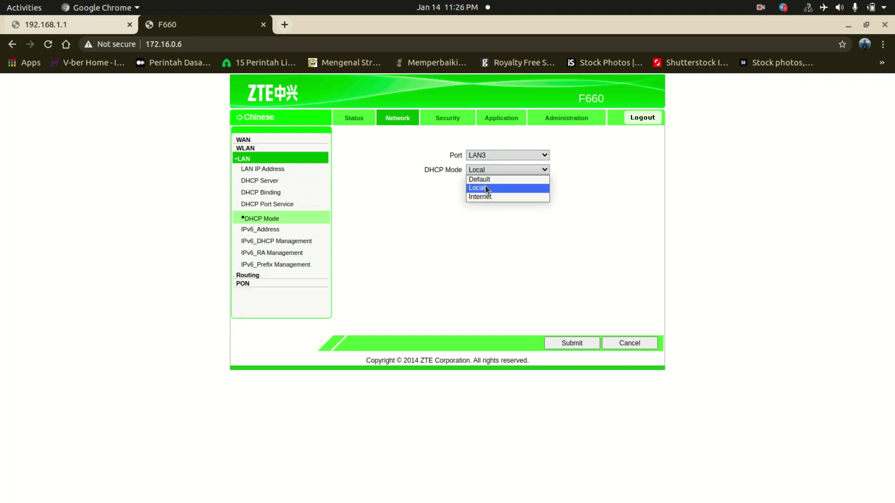
pyautogui.click(495, 177)
pyautogui.click(572, 343)
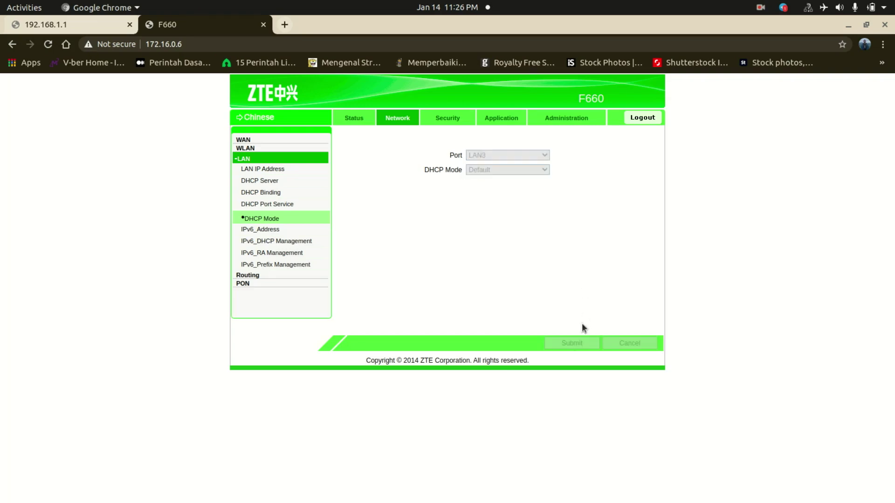
pyautogui.click(539, 155)
pyautogui.click(497, 190)
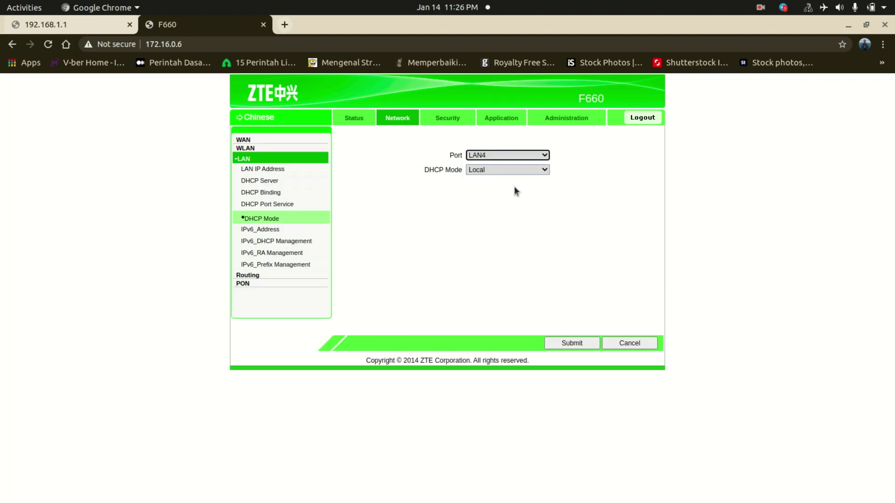
pyautogui.click(540, 168)
pyautogui.click(499, 176)
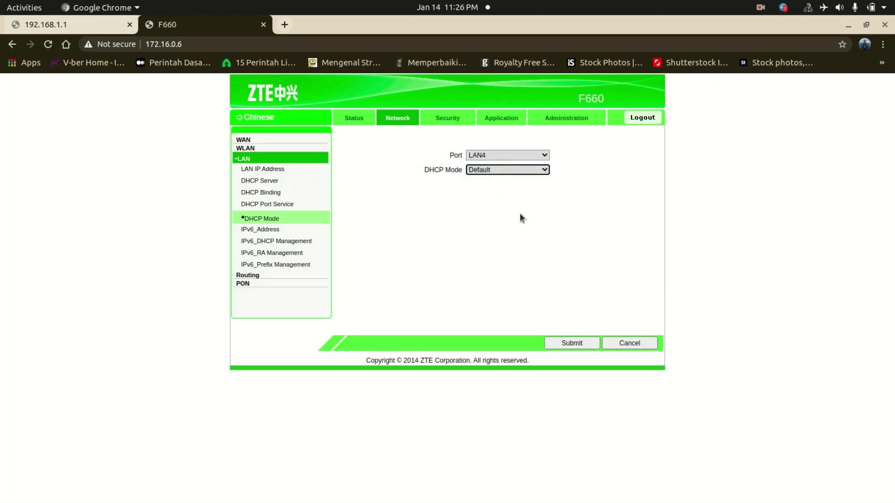
pyautogui.click(560, 345)
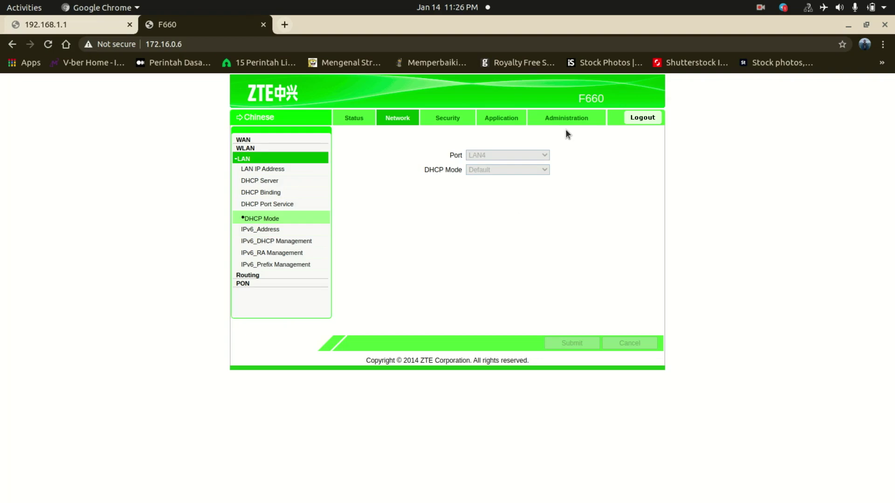
# Set SSID1's DHCP Mode to Default and submit
pyautogui.click(541, 155)
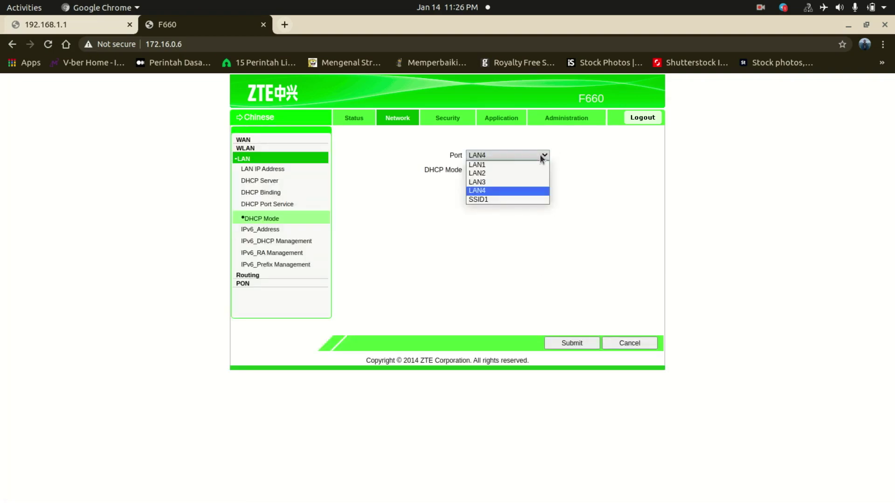
pyautogui.click(491, 196)
pyautogui.click(532, 170)
pyautogui.click(501, 179)
pyautogui.click(578, 343)
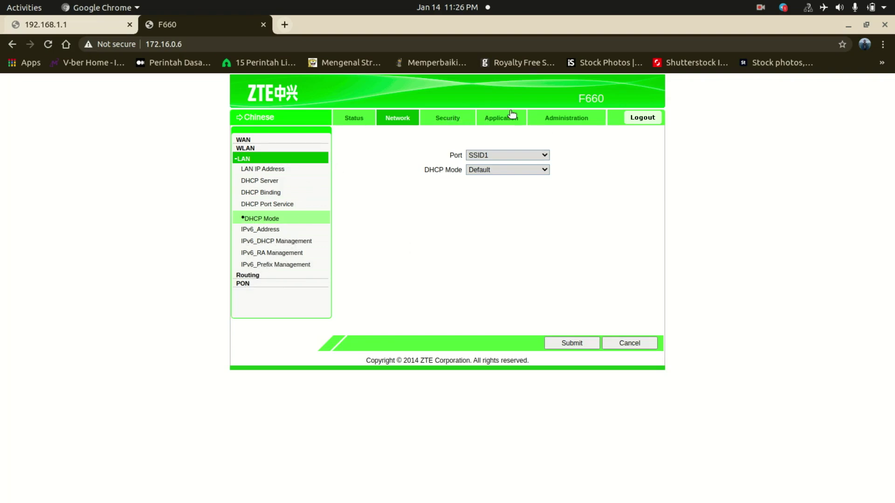
# Navigate through Security and Application to Administration > System Management
pyautogui.click(435, 121)
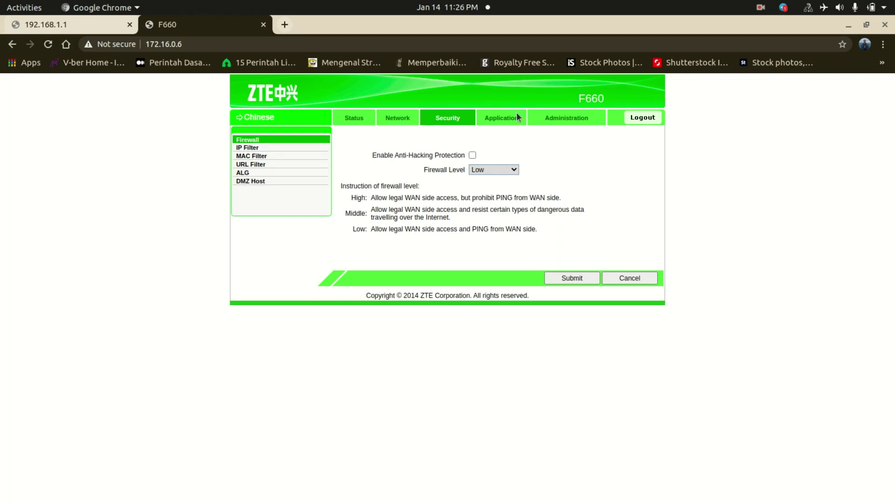
pyautogui.click(494, 122)
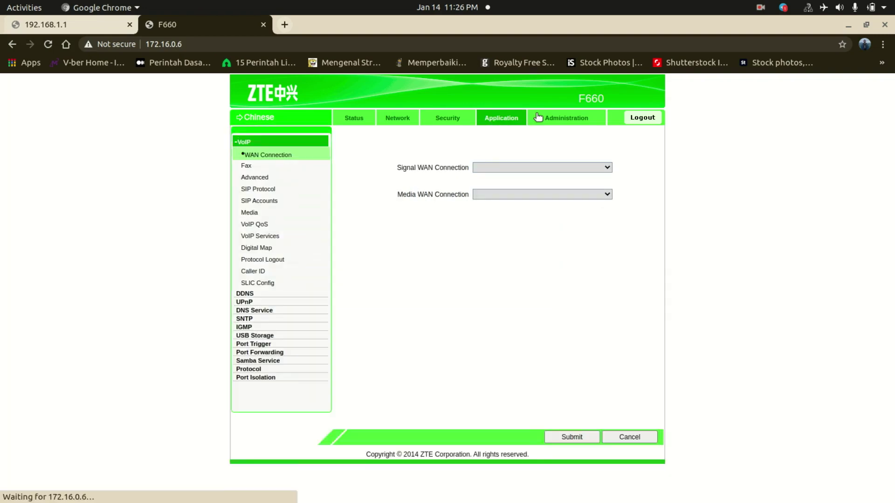
pyautogui.click(563, 117)
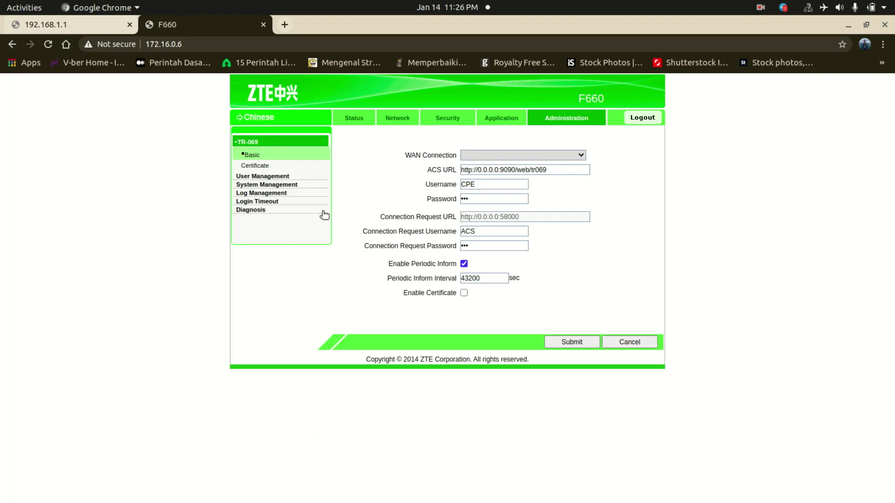
pyautogui.click(262, 187)
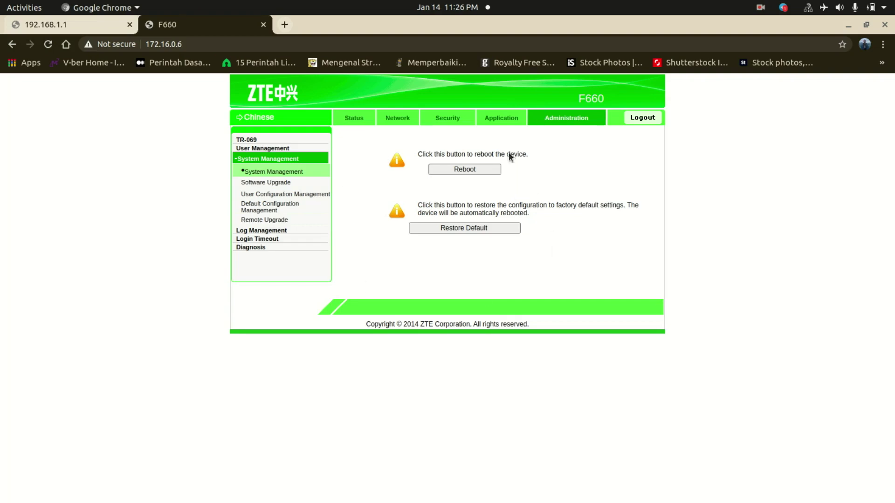
pyautogui.click(257, 148)
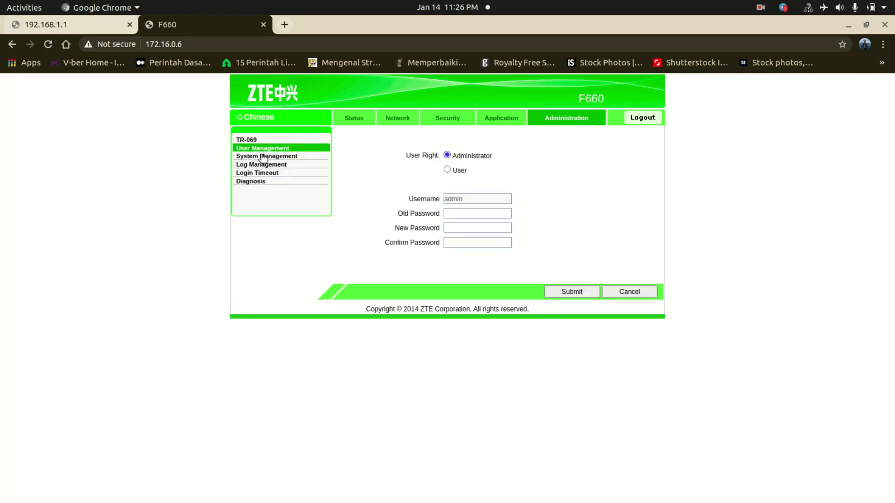
pyautogui.click(264, 157)
pyautogui.click(270, 149)
pyautogui.click(446, 169)
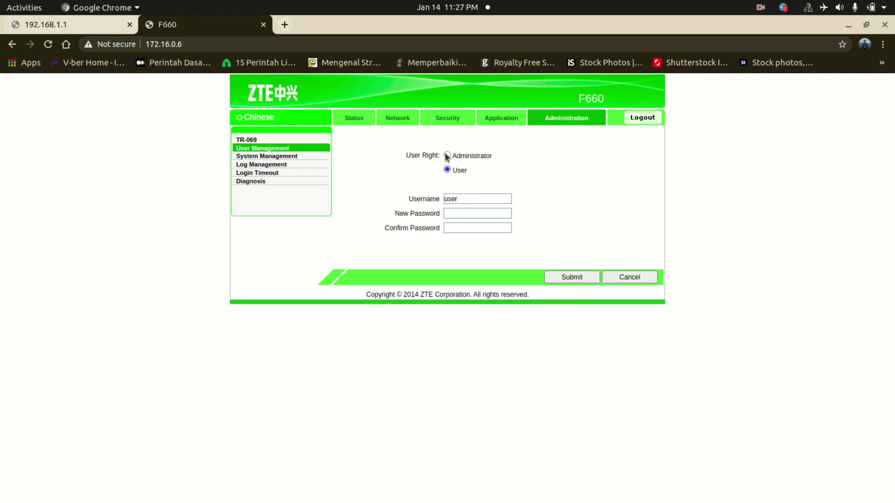
pyautogui.click(445, 155)
pyautogui.click(446, 169)
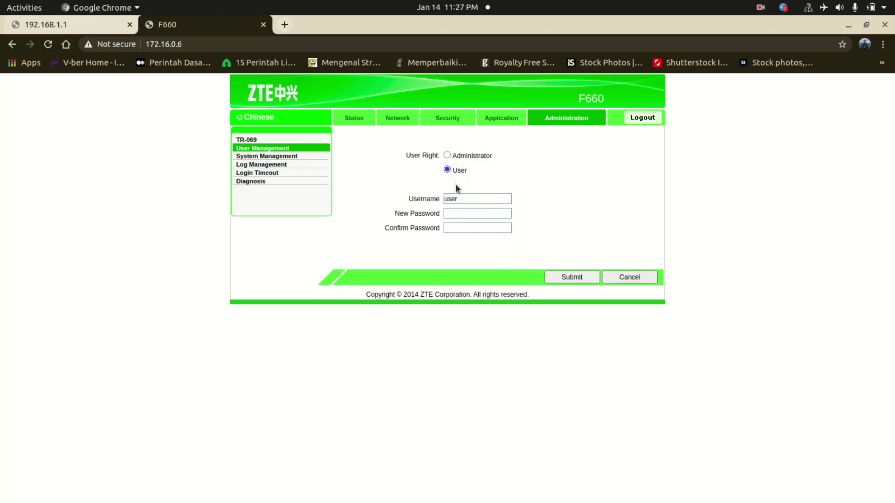
pyautogui.click(446, 154)
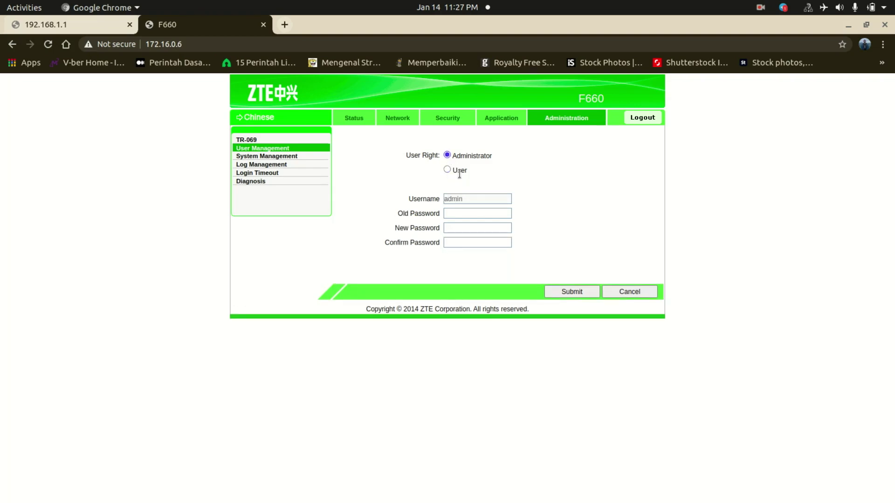
pyautogui.click(458, 213)
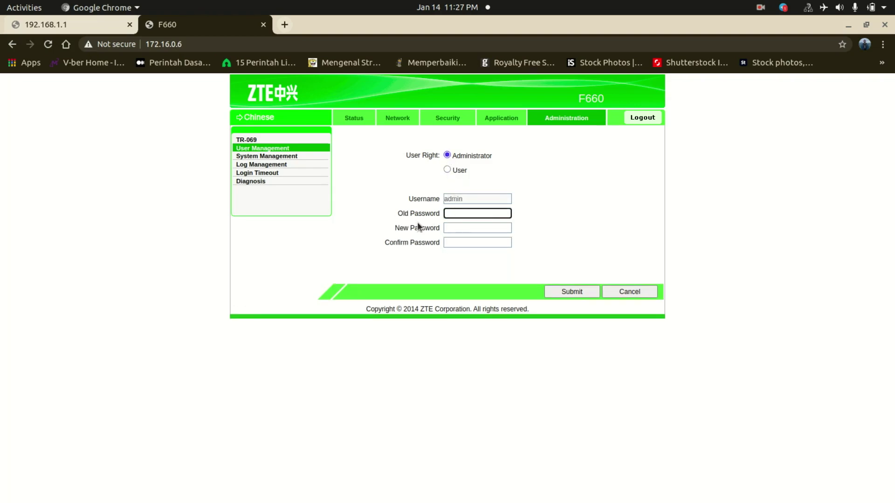
pyautogui.click(458, 226)
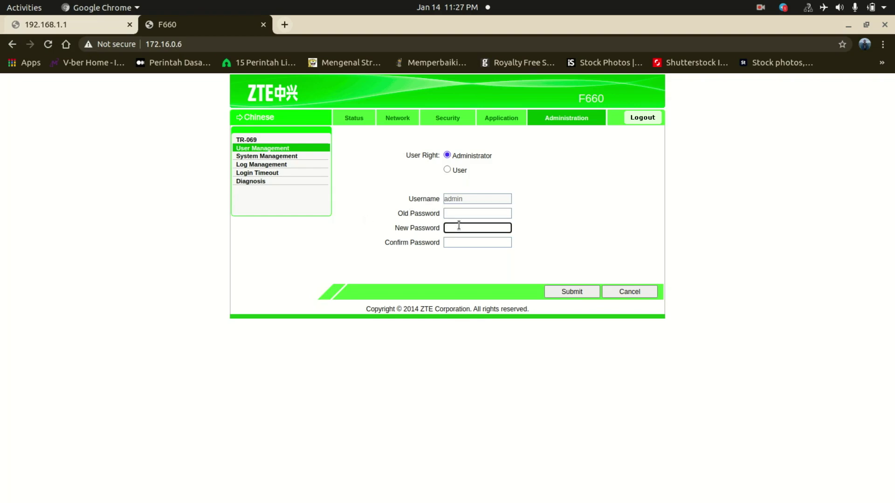
pyautogui.click(450, 243)
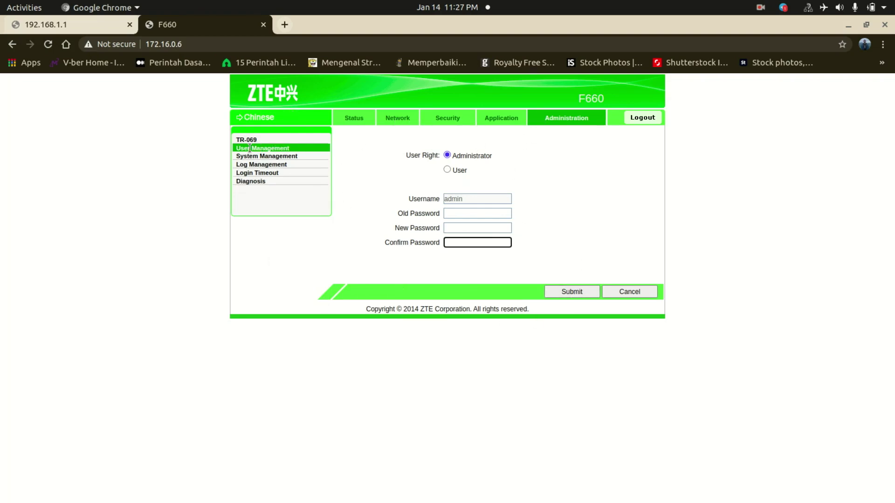
pyautogui.click(266, 156)
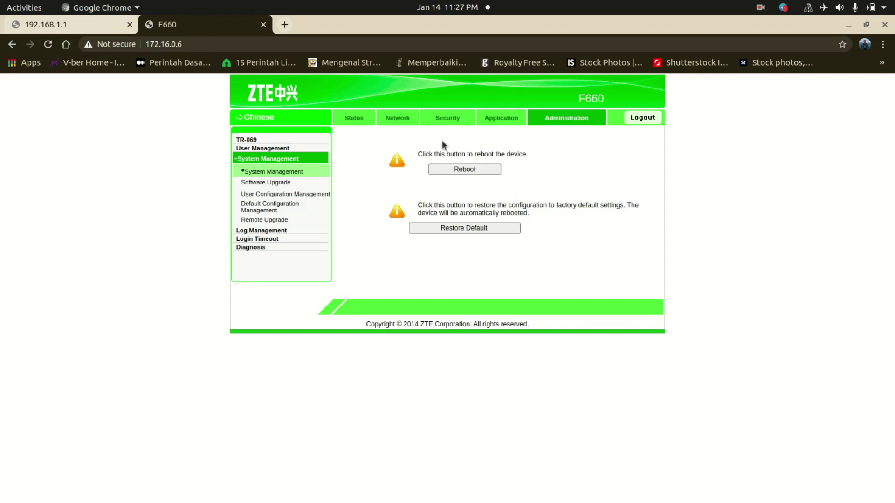
# Reboot the router, confirm the restart, and open a new Chrome tab
pyautogui.click(445, 170)
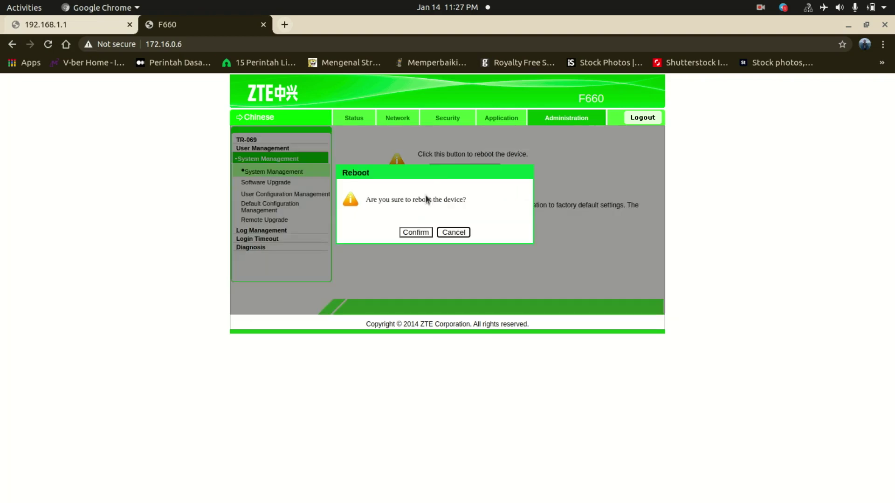
pyautogui.click(412, 232)
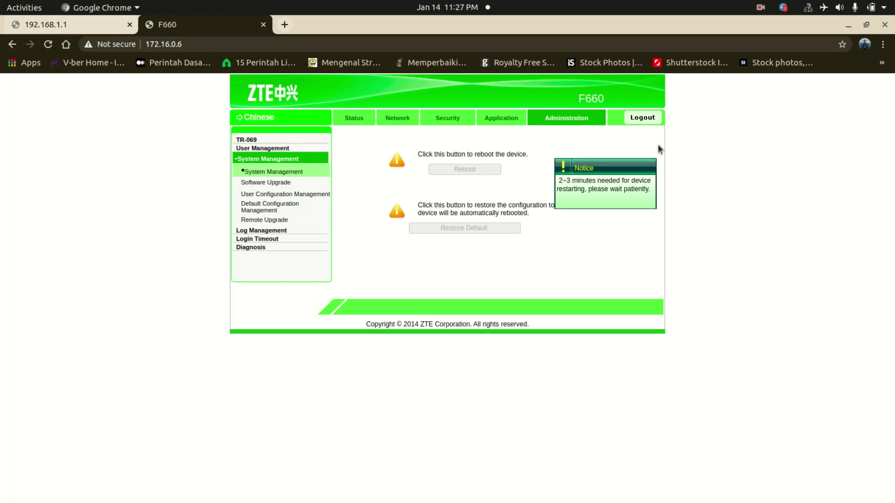
pyautogui.click(776, 7)
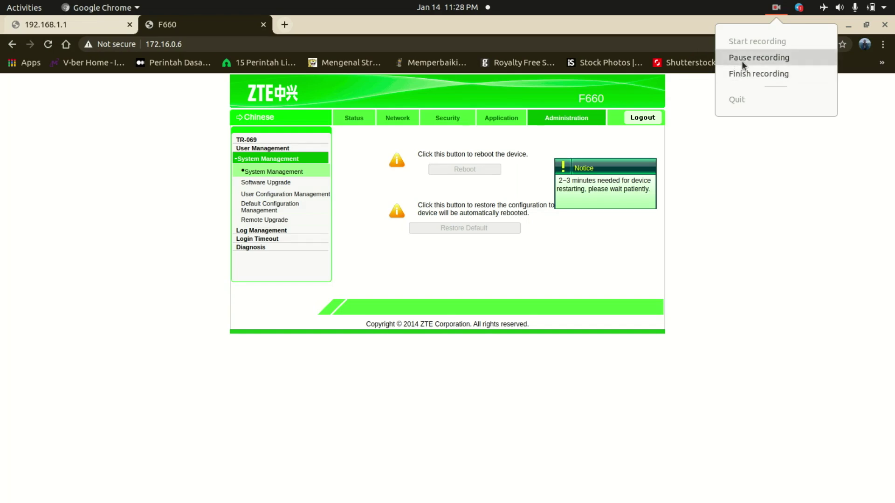
pyautogui.click(741, 60)
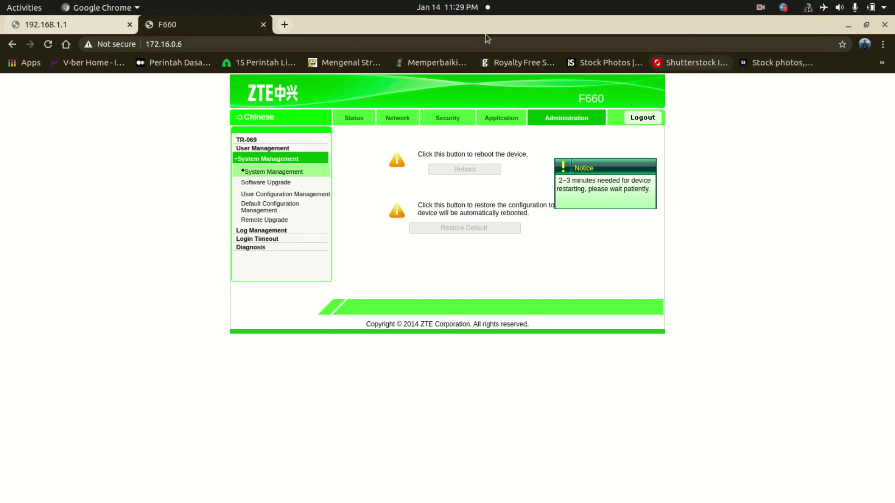
pyautogui.click(284, 25)
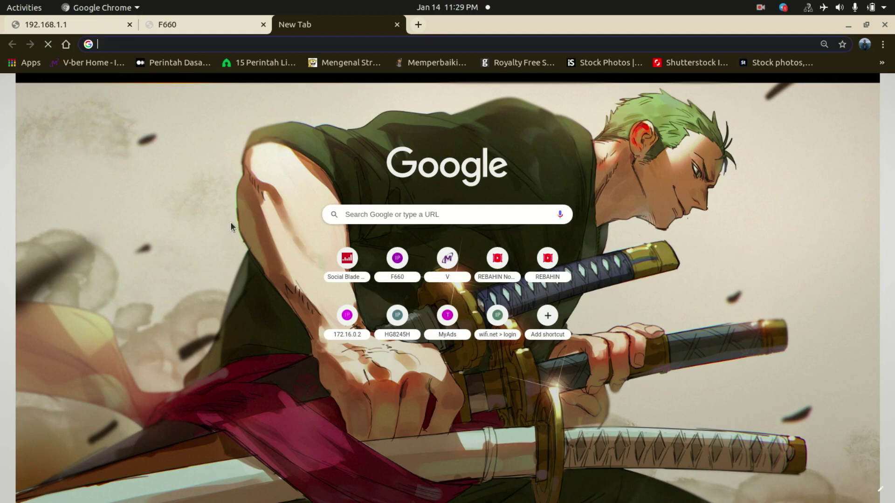
# Turn off the wired connection from the GNOME system menu
pyautogui.click(810, 7)
pyautogui.click(793, 99)
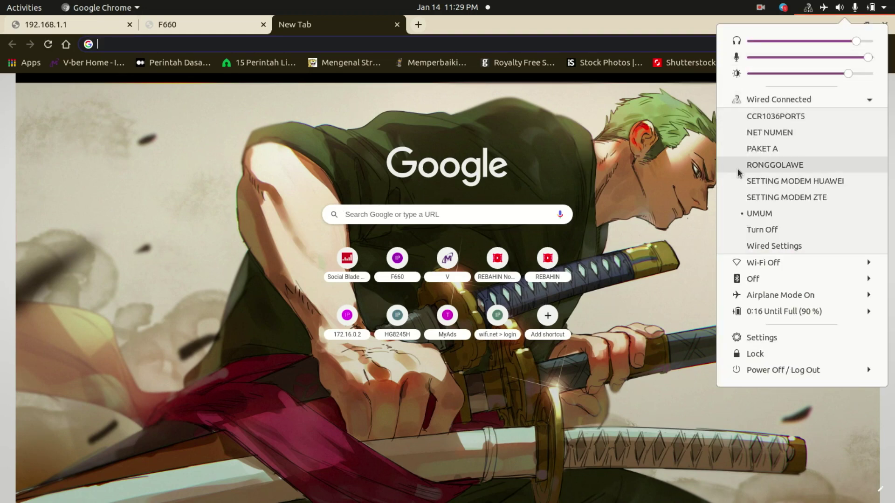
pyautogui.click(757, 214)
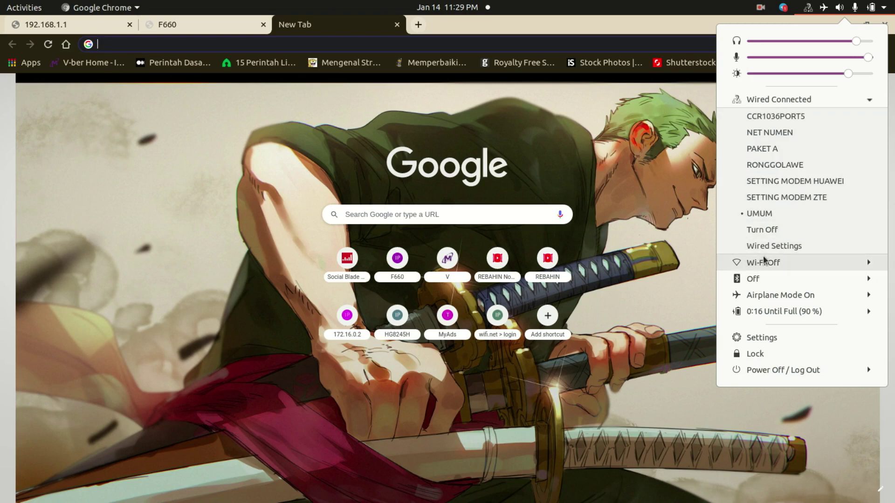
pyautogui.click(774, 233)
# Bring up the Wi-Fi network chooser and turn off airplane mode
pyautogui.click(824, 8)
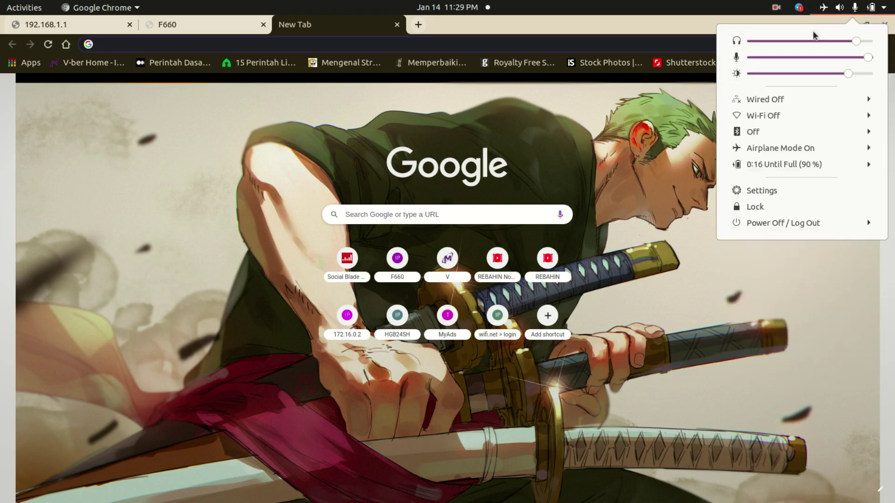
pyautogui.click(761, 117)
pyautogui.click(769, 134)
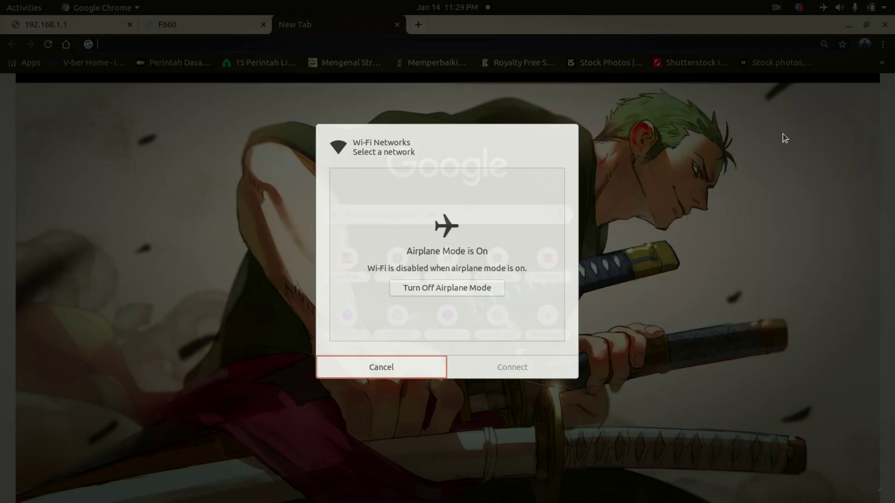
pyautogui.click(456, 287)
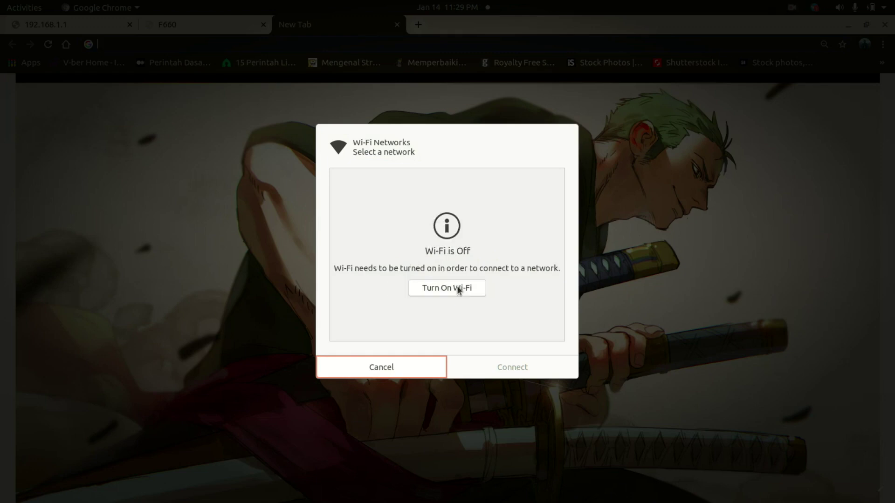